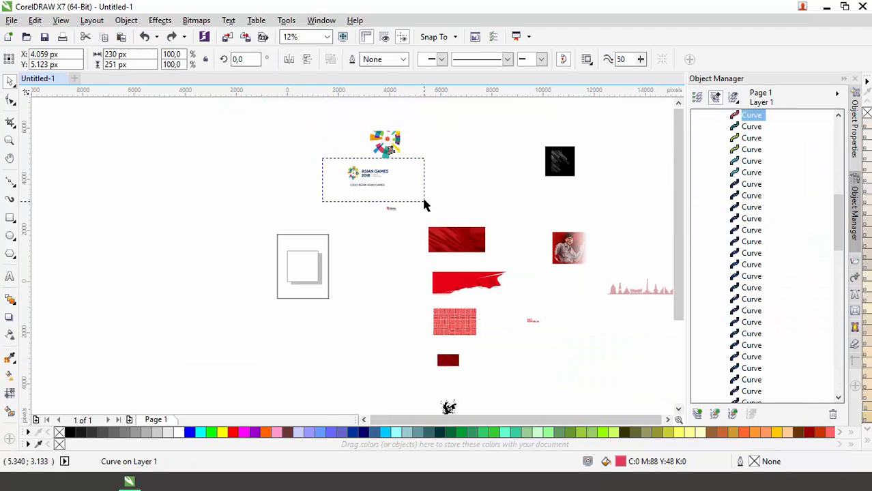
# Separate the large colourful emblem from the Asian Games 2018 logo and caption, moving them apart above the poster rectangle.
pyautogui.moveTo(424, 202); pyautogui.dragTo(393, 204)
pyautogui.click(341, 116)
pyautogui.moveTo(438, 145); pyautogui.dragTo(438, 145)
pyautogui.click(350, 138)
pyautogui.moveTo(324, 123); pyautogui.dragTo(405, 238)
# Delete the "LOGO RESMI ASIAN GAMES" caption beneath the Asian Games 2018 logo.
pyautogui.press('Delete')
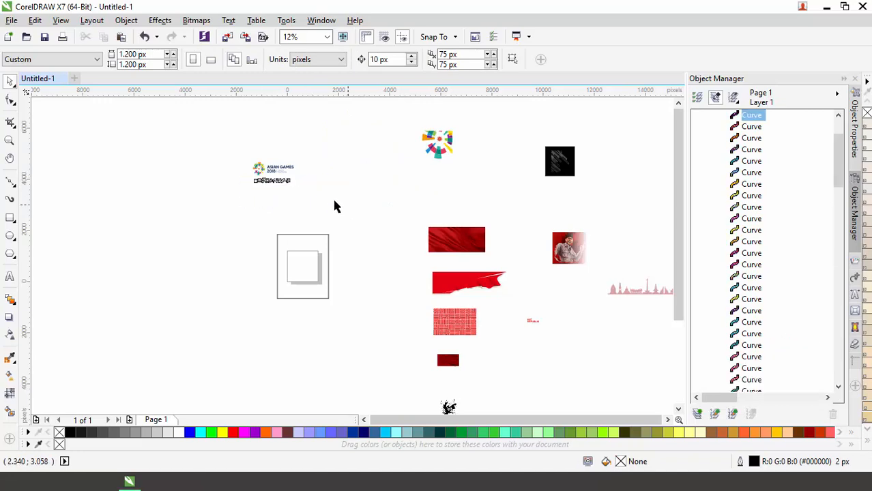
pyautogui.scroll(3, 283, 174)
pyautogui.hotkey('ctrl', 'z')
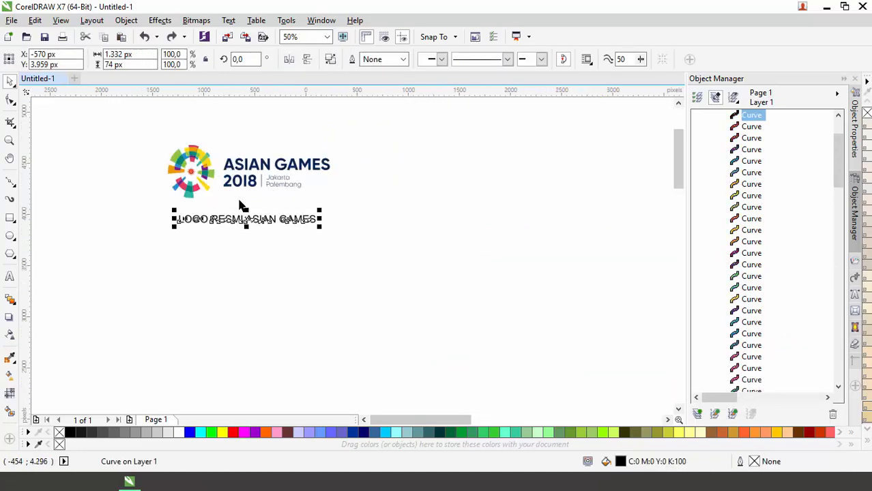
pyautogui.scroll(1, 231, 214)
pyautogui.scroll(-1, 224, 212)
pyautogui.press('Delete')
pyautogui.scroll(-1, 221, 195)
# Group all objects of the Asian Games 2018 logo, and group the pieces of the large cropped emblem separately.
pyautogui.moveTo(170, 150); pyautogui.dragTo(307, 220)
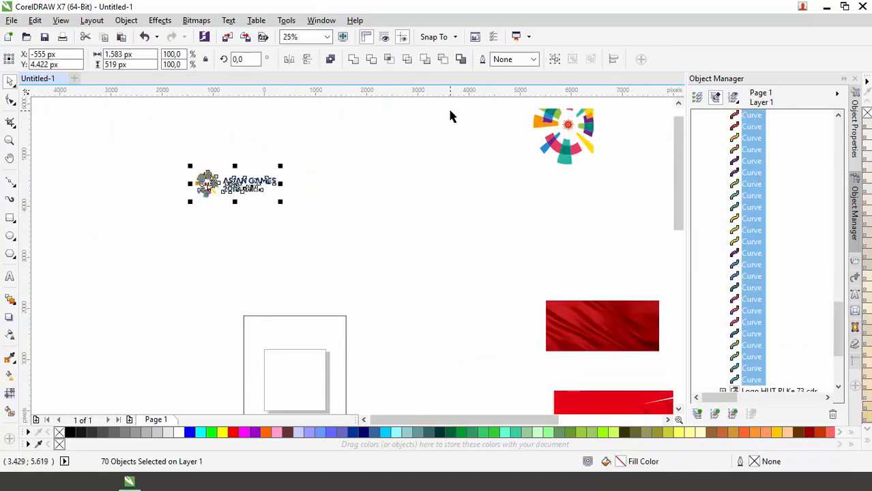
pyautogui.click(556, 59)
pyautogui.scroll(-2, 500, 172)
pyautogui.click(490, 140)
pyautogui.moveTo(482, 117); pyautogui.dragTo(543, 189)
pyautogui.click(554, 60)
pyautogui.scroll(1, 513, 164)
pyautogui.click(530, 222)
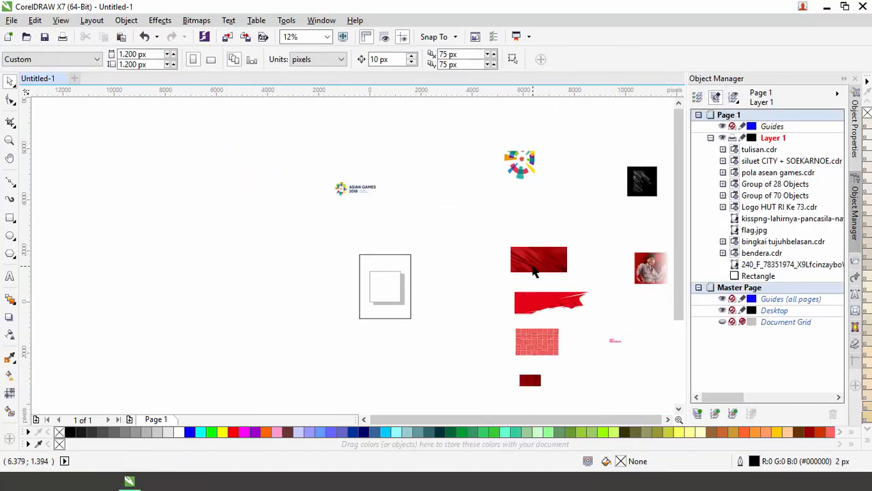
# Move the portrait and city silhouette group to the empty area left of the poster rectangle and ungroup it.
pyautogui.moveTo(649, 271); pyautogui.dragTo(178, 215)
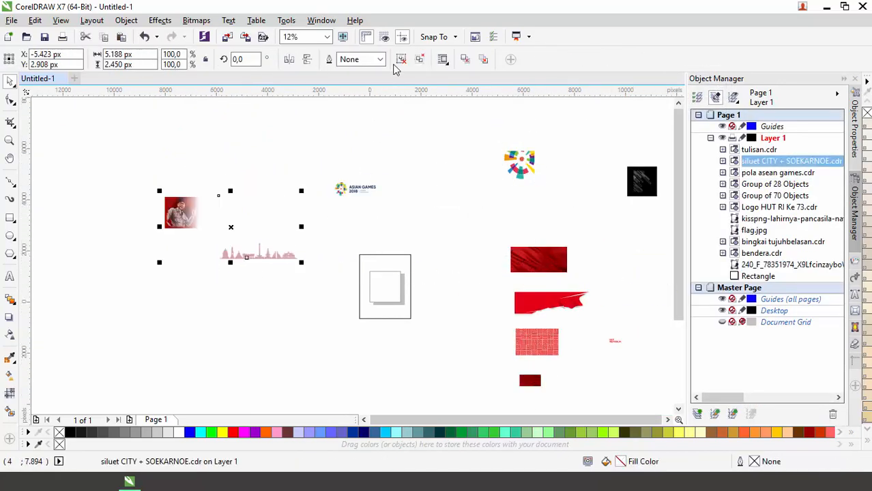
pyautogui.click(400, 60)
pyautogui.click(278, 278)
# Place the city silhouette along the poster rectangle's bottom edge, scaled to the rectangle's full width of 2.000 px.
pyautogui.click(278, 257)
pyautogui.press('p')
pyautogui.scroll(2, 404, 324)
pyautogui.moveTo(489, 205); pyautogui.dragTo(434, 198)
pyautogui.moveTo(330, 200); pyautogui.dragTo(337, 303)
pyautogui.scroll(-2, 336, 307)
pyautogui.scroll(1, 283, 234)
# Fill the poster rectangle with black and inspect the silhouette along its bottom edge.
pyautogui.click(337, 250)
pyautogui.click(71, 432)
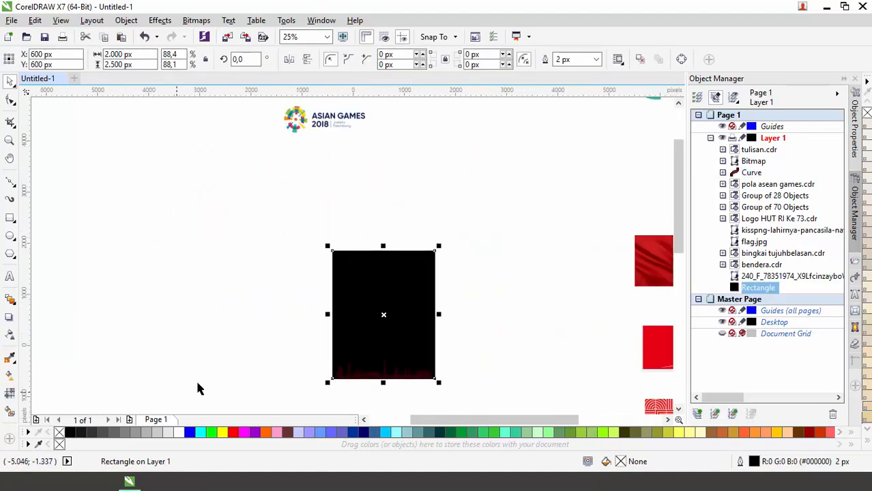
pyautogui.click(377, 384)
pyautogui.scroll(3, 376, 384)
pyautogui.scroll(-1, 368, 372)
pyautogui.click(263, 307)
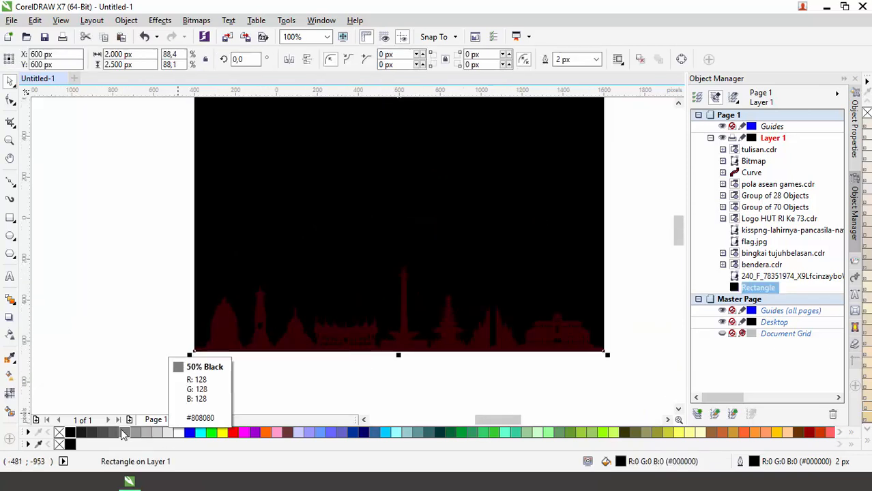
# Fill the poster rectangle with white.
pyautogui.click(179, 433)
pyautogui.scroll(-2, 209, 330)
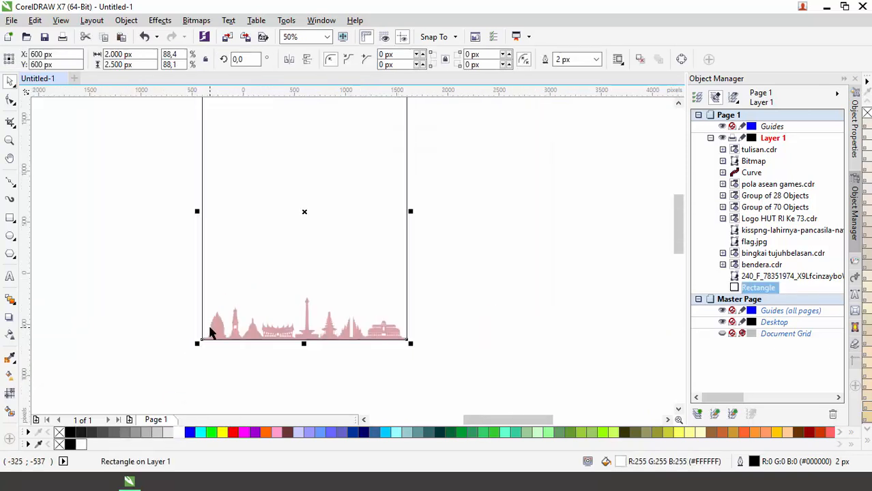
pyautogui.click(199, 344)
pyautogui.scroll(1, 227, 319)
pyautogui.scroll(-1, 227, 324)
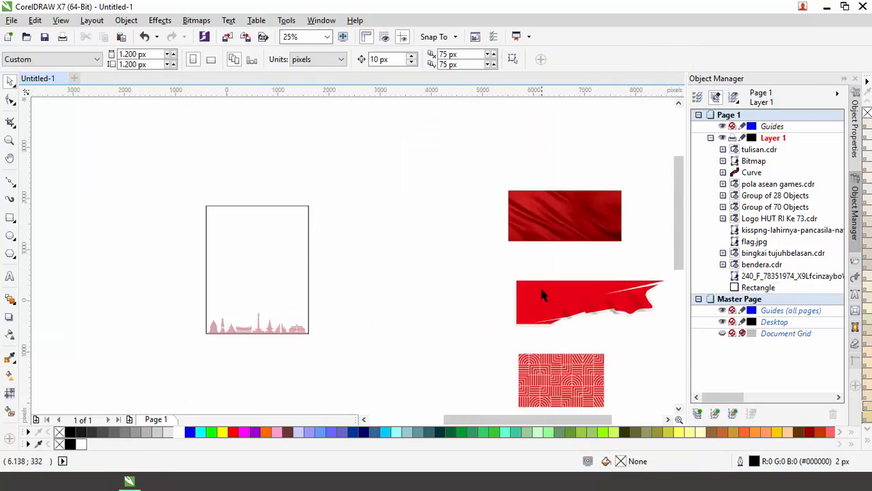
# Move the torn red flag graphic onto the poster and align it with the rectangle's upper-left corner.
pyautogui.click(554, 300)
pyautogui.moveTo(591, 303); pyautogui.dragTo(430, 305)
pyautogui.moveTo(358, 282); pyautogui.dragTo(202, 202)
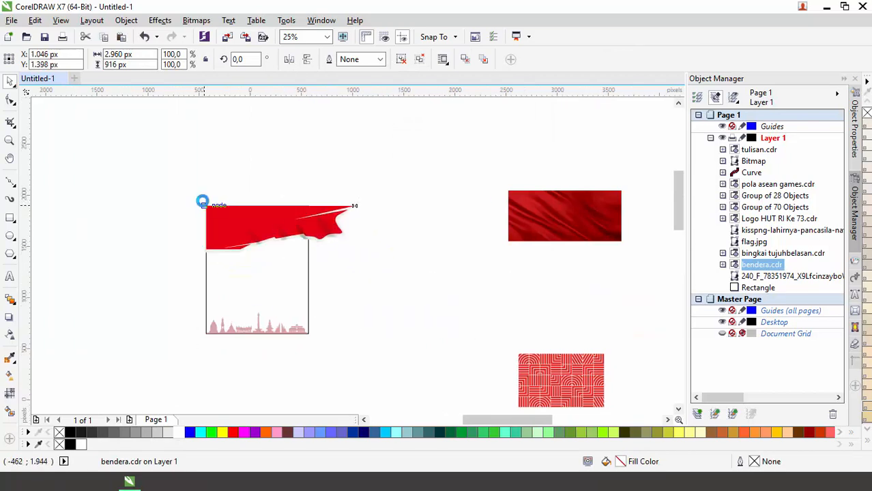
pyautogui.scroll(1, 202, 202)
pyautogui.moveTo(249, 249); pyautogui.dragTo(191, 164)
pyautogui.scroll(-1, 192, 164)
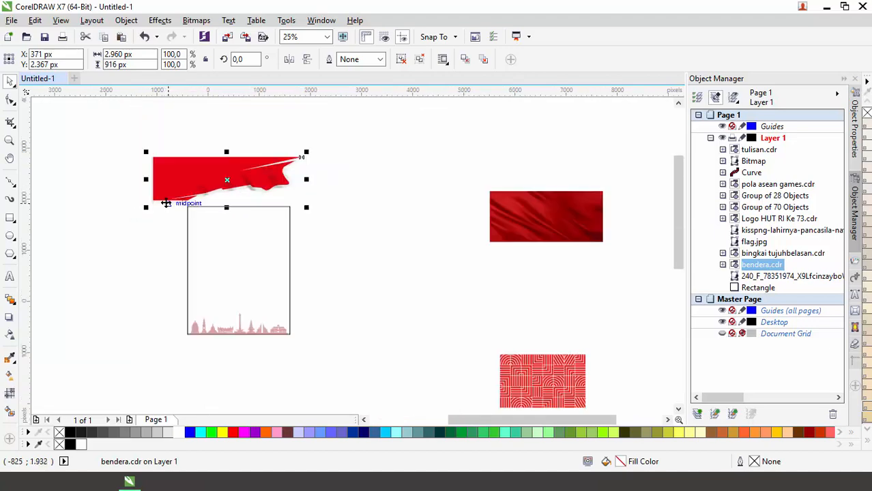
pyautogui.scroll(2, 166, 154)
pyautogui.moveTo(109, 164); pyautogui.dragTo(246, 360)
pyautogui.scroll(-2, 285, 303)
pyautogui.scroll(2, 403, 351)
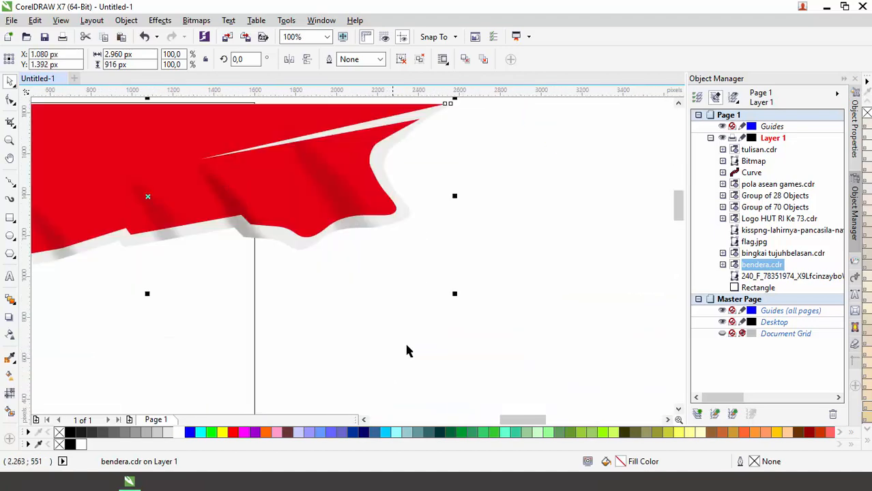
# Scale the red flag graphic proportionally to 2.000 px wide so it spans the poster's width.
pyautogui.moveTo(442, 293); pyautogui.dragTo(256, 278)
pyautogui.scroll(-2, 278, 305)
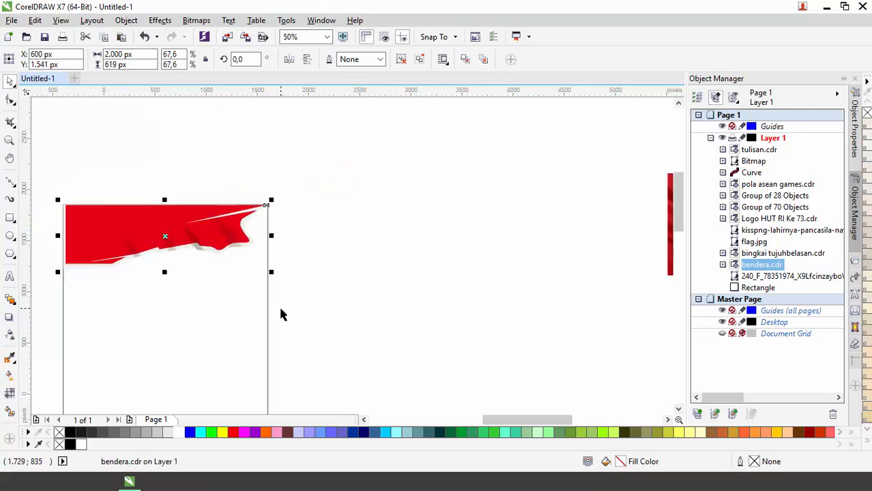
pyautogui.click(303, 269)
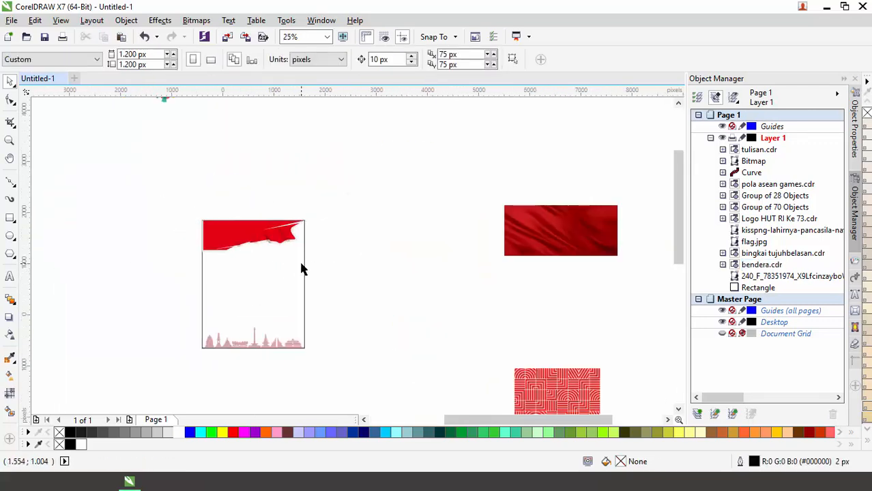
# Move the large colourful emblem group onto the poster, snapping it to the rectangle's upper-right corner.
pyautogui.scroll(-1, 437, 267)
pyautogui.click(470, 149)
pyautogui.scroll(1, 434, 156)
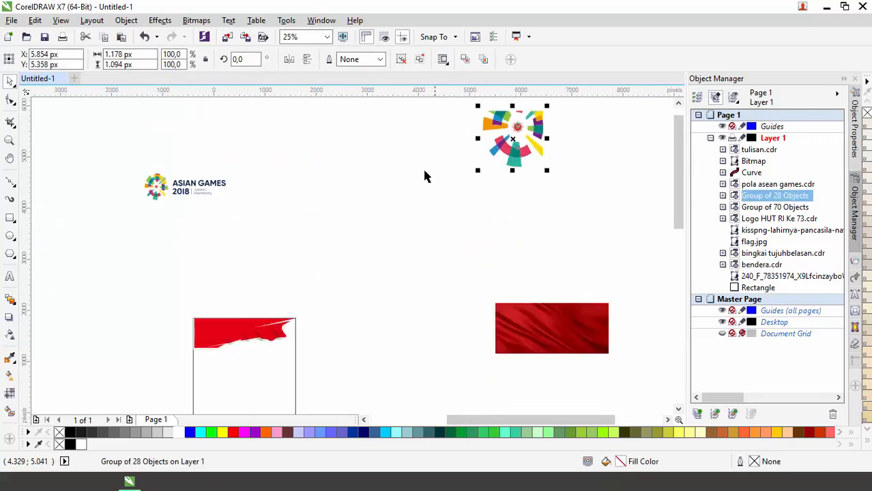
pyautogui.moveTo(503, 157); pyautogui.dragTo(350, 250)
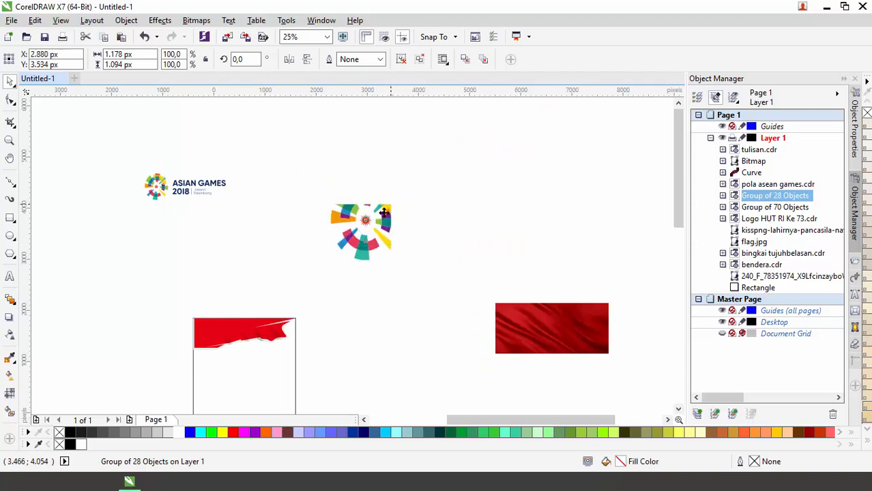
pyautogui.moveTo(384, 213); pyautogui.dragTo(289, 318)
pyautogui.scroll(1, 234, 358)
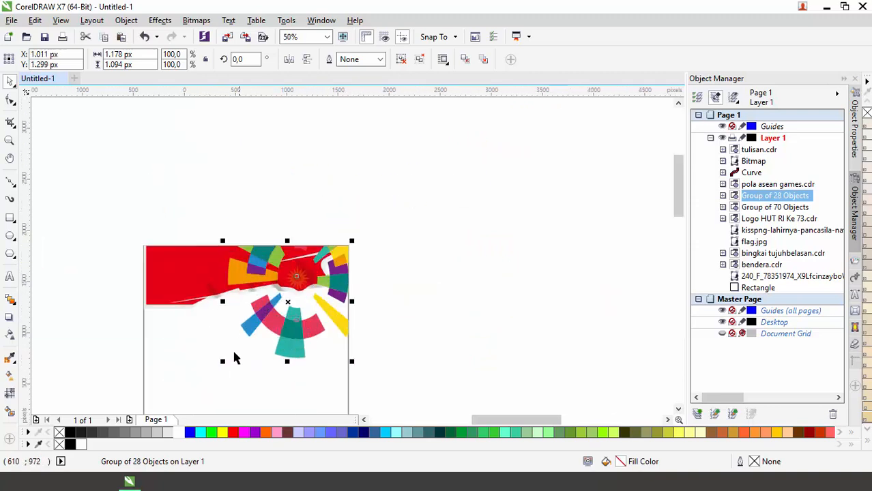
# Scale the colourful emblem down to 284 by 263 px in the poster's upper-right corner.
pyautogui.moveTo(231, 346); pyautogui.dragTo(243, 351)
pyautogui.scroll(1, 279, 351)
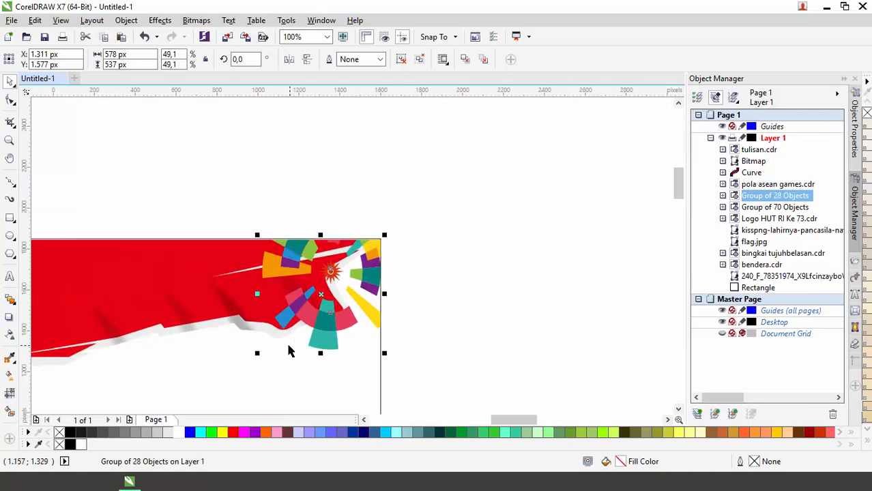
pyautogui.scroll(2, 314, 283)
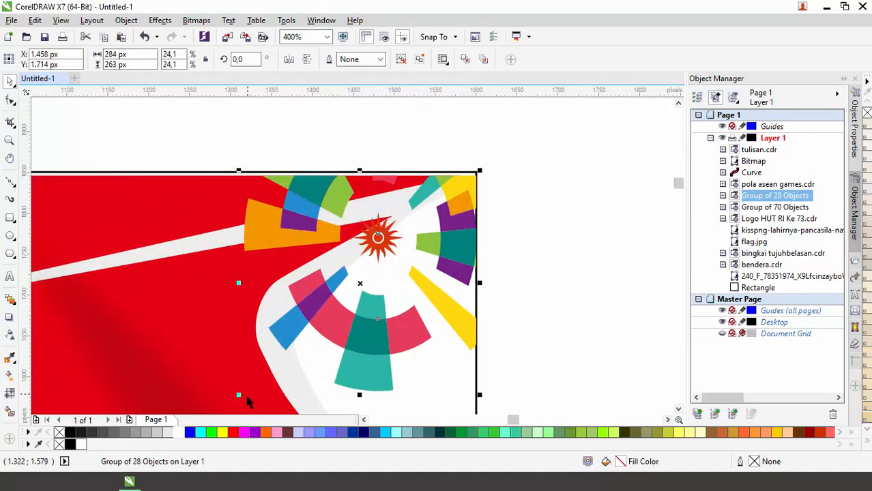
pyautogui.scroll(-4, 359, 203)
pyautogui.click(350, 255)
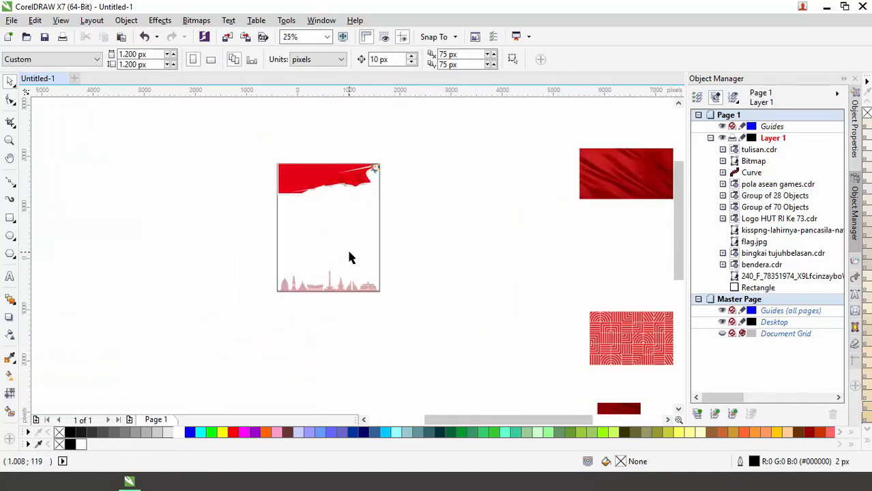
# Try placing the red geometric line pattern in the space beside the poster's flag.
pyautogui.scroll(1, 349, 256)
pyautogui.scroll(-2, 351, 263)
pyautogui.click(502, 308)
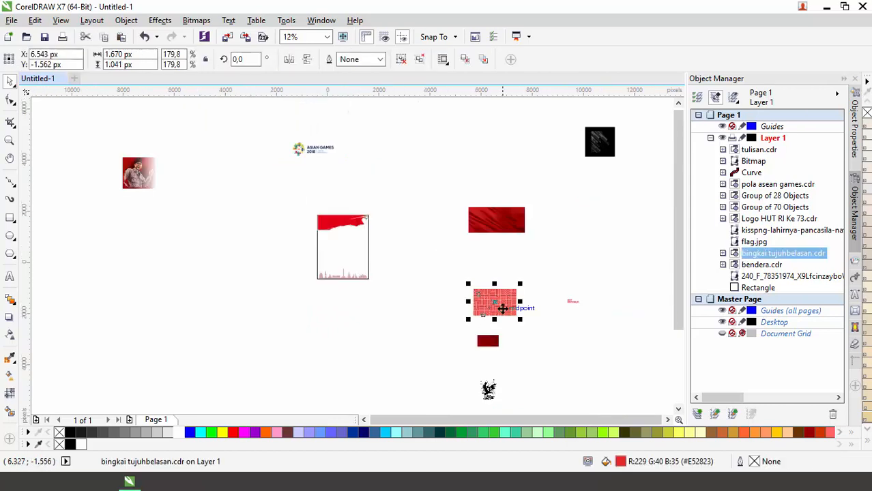
pyautogui.moveTo(422, 215); pyautogui.dragTo(422, 211)
pyautogui.scroll(1, 421, 212)
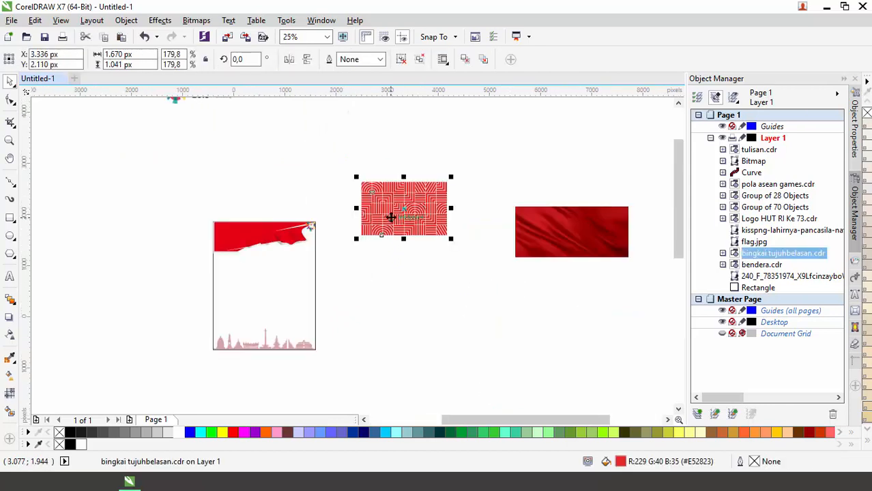
# Move the black square with the diagonal line pattern to the left of the poster and ungroup it.
pyautogui.scroll(-2, 436, 275)
pyautogui.moveTo(514, 221); pyautogui.dragTo(337, 266)
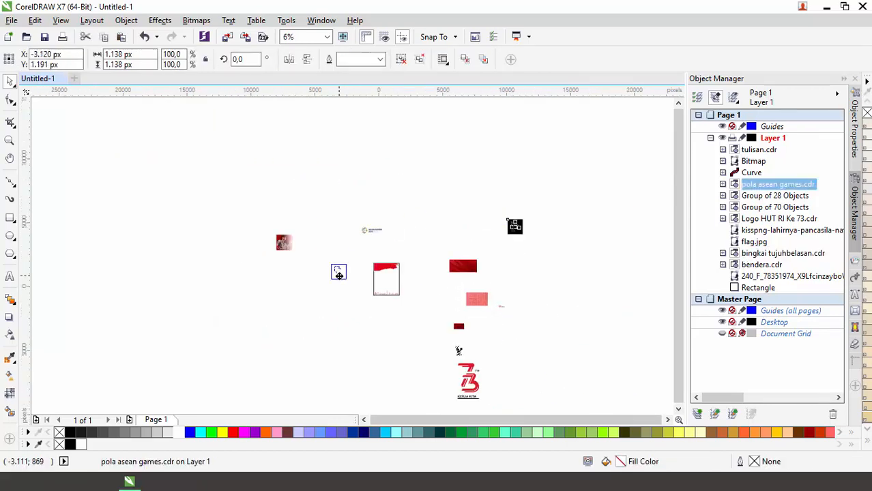
pyautogui.scroll(3, 354, 280)
pyautogui.click(401, 61)
# Move the diagonal line pattern onto the poster and delete its black background square.
pyautogui.click(364, 190)
pyautogui.click(205, 201)
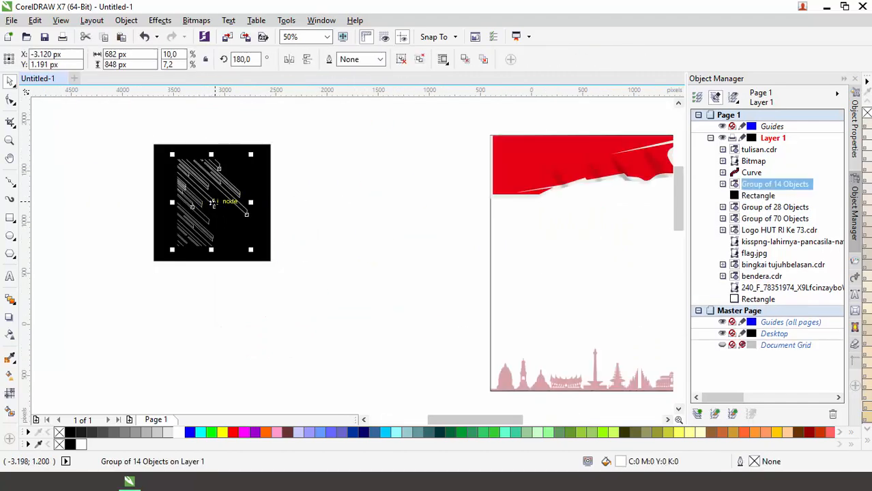
pyautogui.moveTo(198, 211); pyautogui.dragTo(336, 223)
pyautogui.click(249, 208)
pyautogui.press('Delete')
pyautogui.click(322, 185)
pyautogui.scroll(-1, 322, 186)
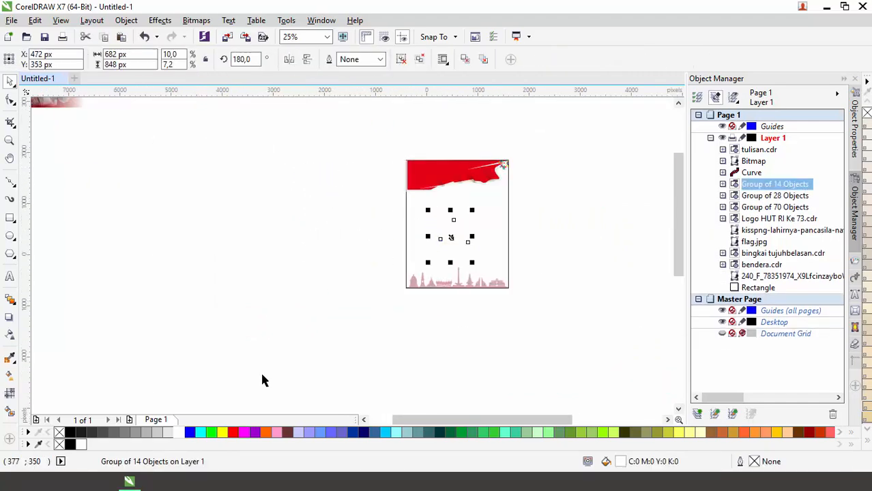
# Fill the diagonal line pattern with black and snap it to the poster rectangle's upper-left corner.
pyautogui.scroll(2, 433, 235)
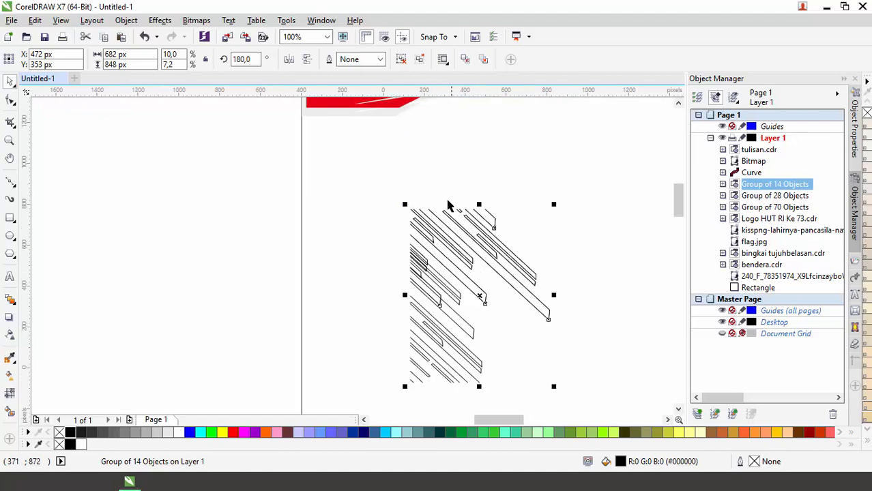
pyautogui.scroll(-2, 451, 191)
pyautogui.scroll(1, 449, 183)
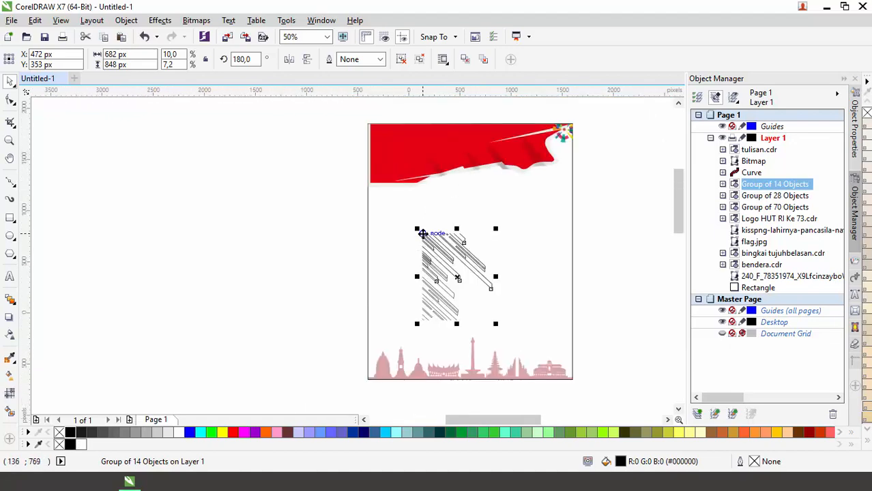
pyautogui.moveTo(422, 233); pyautogui.dragTo(368, 123)
# Order the line pattern behind the flag, just above the background rectangle, and enlarge it to about 1.999 by 2.484 px.
pyautogui.hotkey('shift', 'pageup')
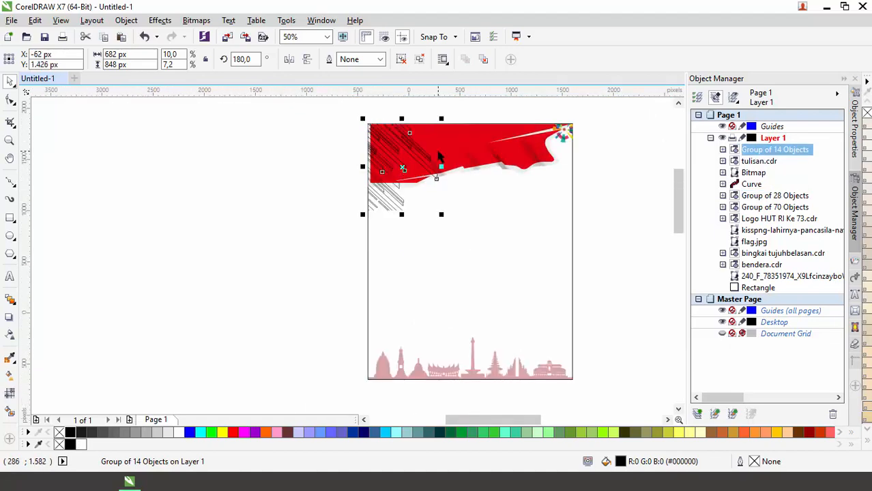
pyautogui.hotkey('shift', 'pagedown')
pyautogui.moveTo(442, 214); pyautogui.dragTo(578, 386)
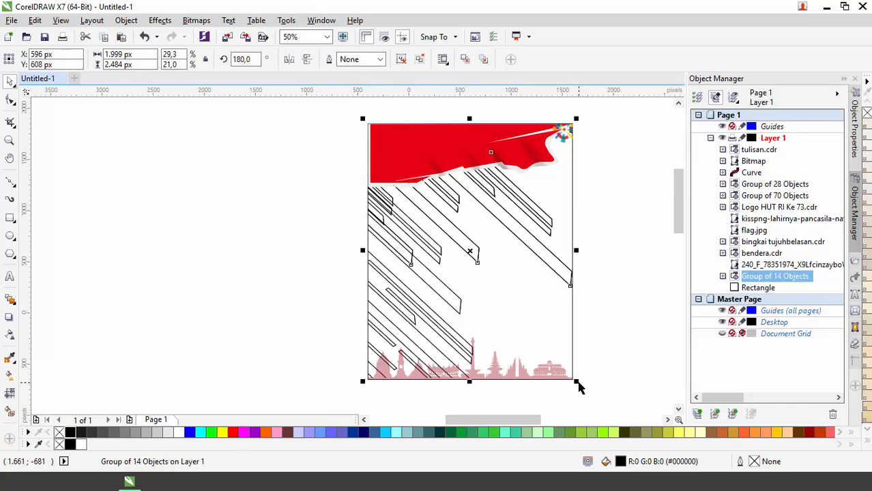
# Bring the city silhouette to the front of all objects on the layer.
pyautogui.scroll(3, 430, 340)
pyautogui.scroll(-2, 456, 364)
pyautogui.click(462, 365)
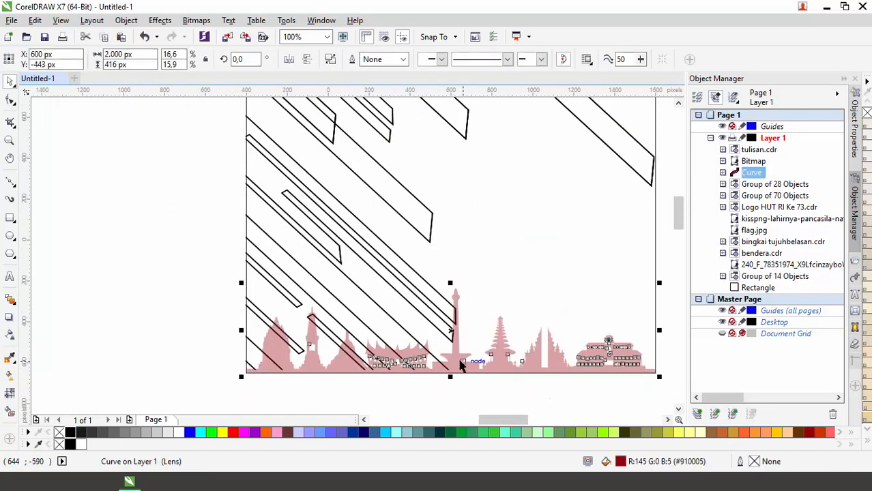
pyautogui.click(424, 360)
pyautogui.scroll(-1, 433, 319)
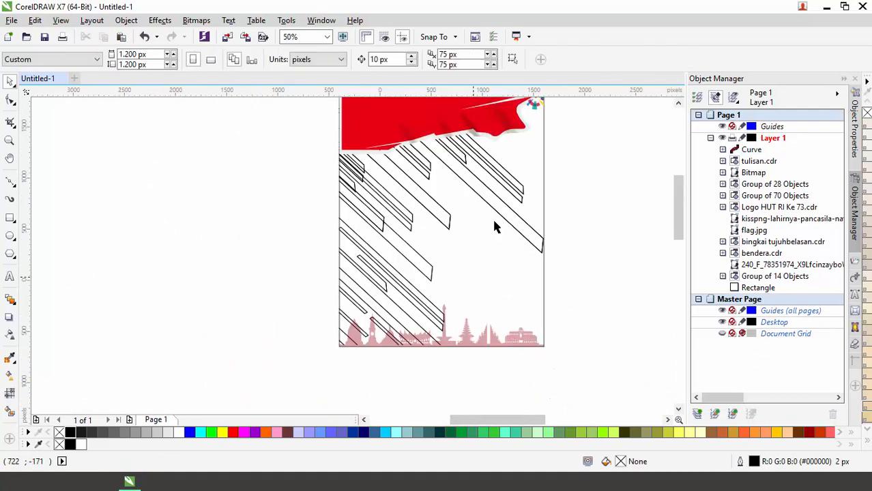
# Scale the diagonal line pattern down to about 1.134 by 1.409 px and shift it partly past the poster's left edge.
pyautogui.moveTo(550, 350); pyautogui.dragTo(460, 241)
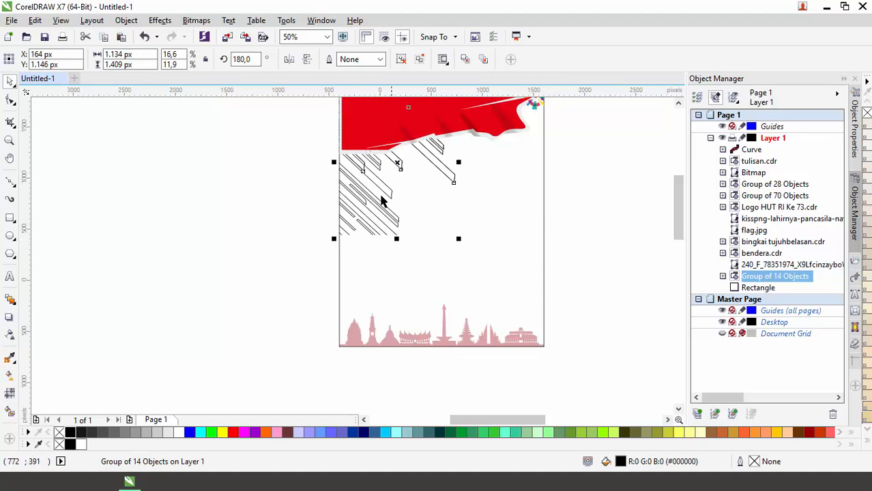
pyautogui.moveTo(379, 195); pyautogui.dragTo(324, 193)
pyautogui.hotkey('ctrl', 'z')
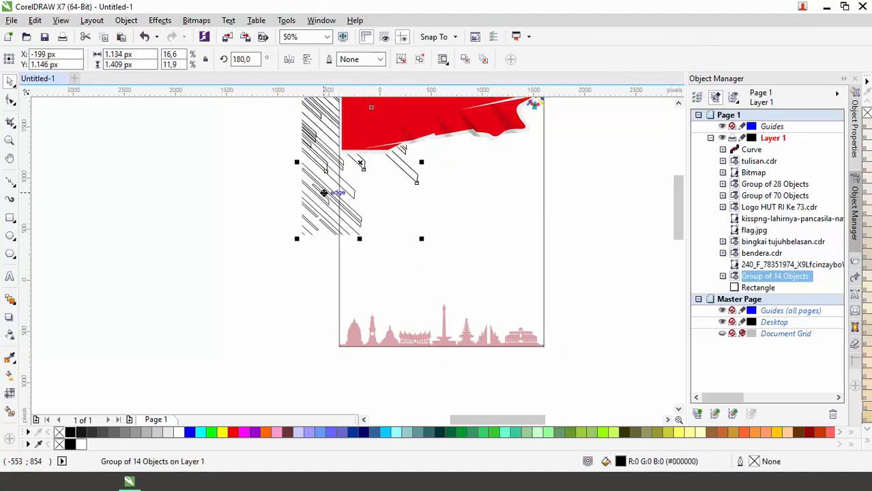
pyautogui.scroll(-1, 323, 193)
pyautogui.scroll(1, 276, 139)
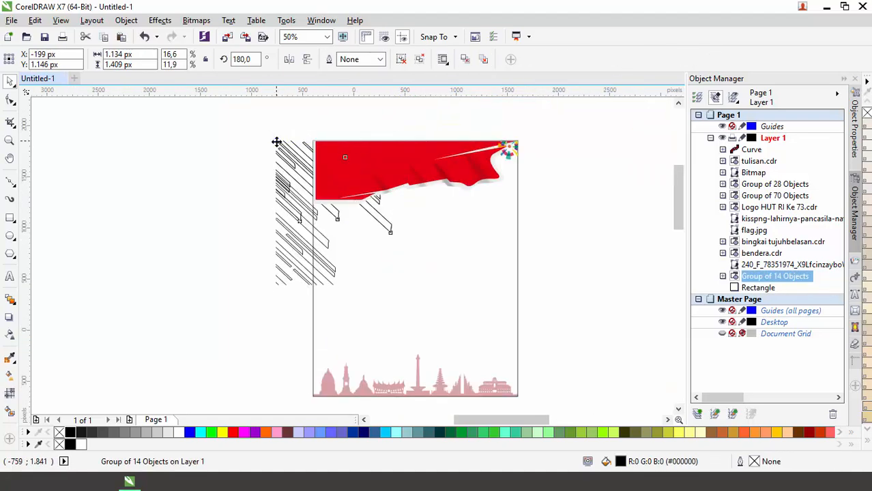
# Move the line pattern further out past the poster's left edge and rotate it to about 137,329 degrees.
pyautogui.moveTo(276, 142); pyautogui.dragTo(337, 163)
pyautogui.moveTo(359, 247); pyautogui.dragTo(233, 252)
pyautogui.moveTo(352, 159); pyautogui.dragTo(381, 219)
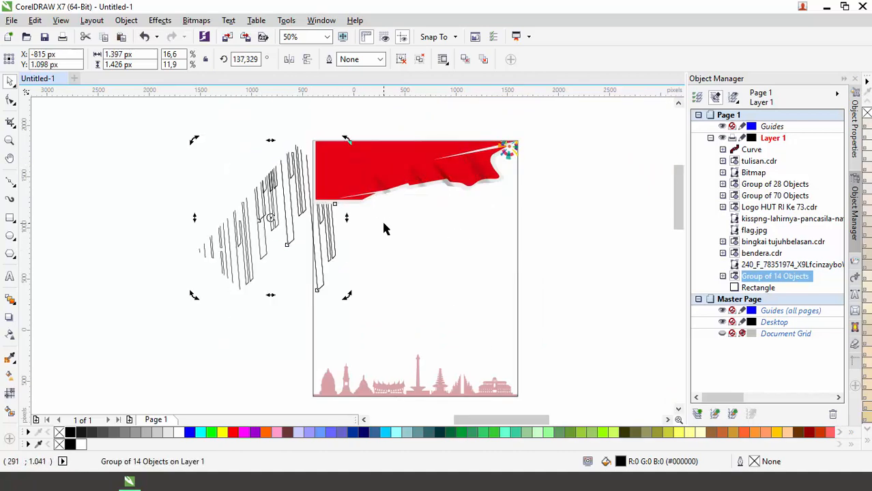
# Undo the line pattern's rotation and its last move away from the poster.
pyautogui.hotkey('ctrl', 'z')
pyautogui.moveTo(352, 159); pyautogui.dragTo(322, 208)
pyautogui.hotkey('ctrl', 'z')
pyautogui.click(254, 150)
pyautogui.click(231, 167)
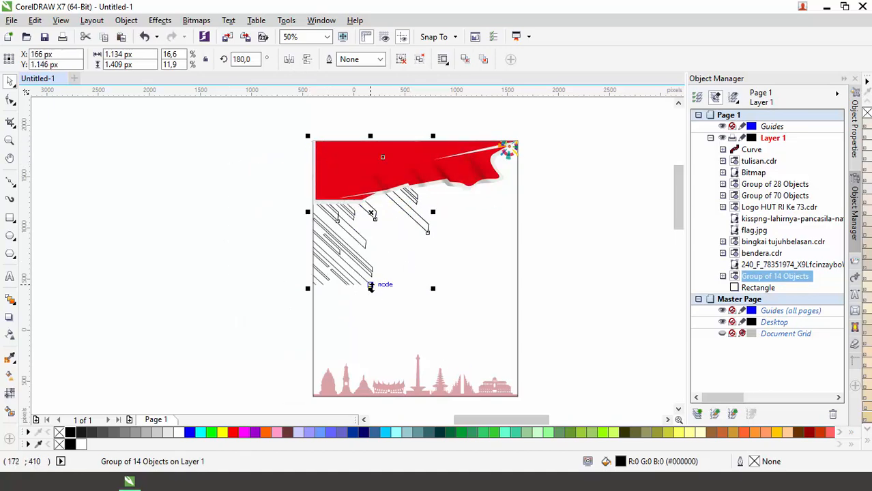
# Shrink the line pattern to about 455 by 565 px at the poster's upper-left corner and bring it to the front of all objects.
pyautogui.moveTo(427, 288); pyautogui.dragTo(383, 218)
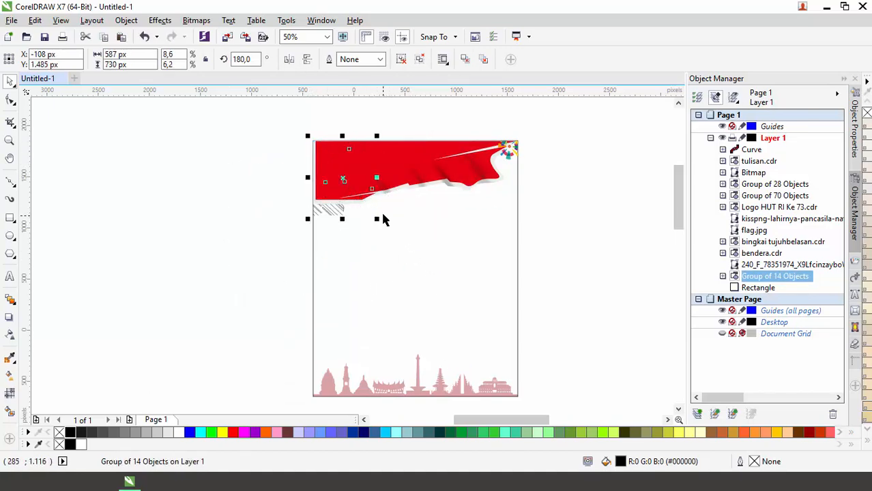
pyautogui.scroll(2, 350, 169)
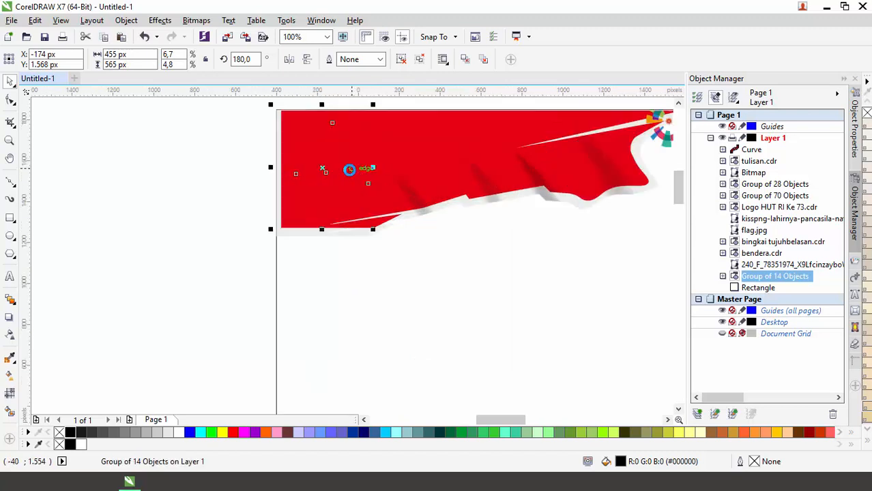
pyautogui.hotkey('ctrl', 'Home')
pyautogui.click(204, 208)
pyautogui.click(293, 187)
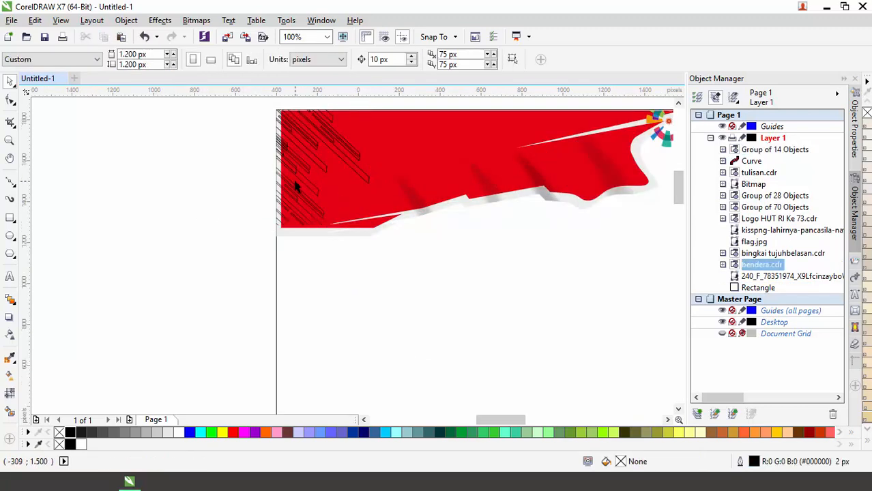
pyautogui.click(153, 200)
pyautogui.click(313, 157)
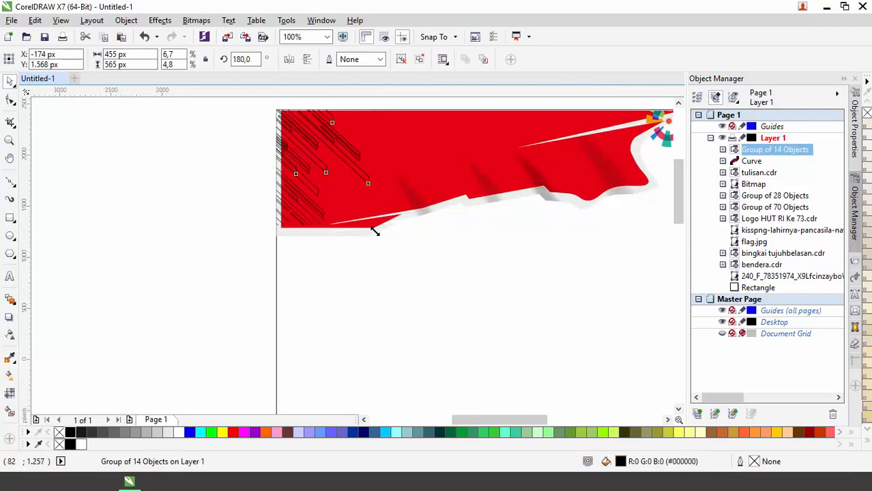
# Enlarge the line pattern to about 727 by 903 px over the flag's left end.
pyautogui.scroll(-2, 375, 233)
pyautogui.moveTo(494, 268); pyautogui.dragTo(536, 280)
pyautogui.moveTo(412, 282); pyautogui.dragTo(404, 267)
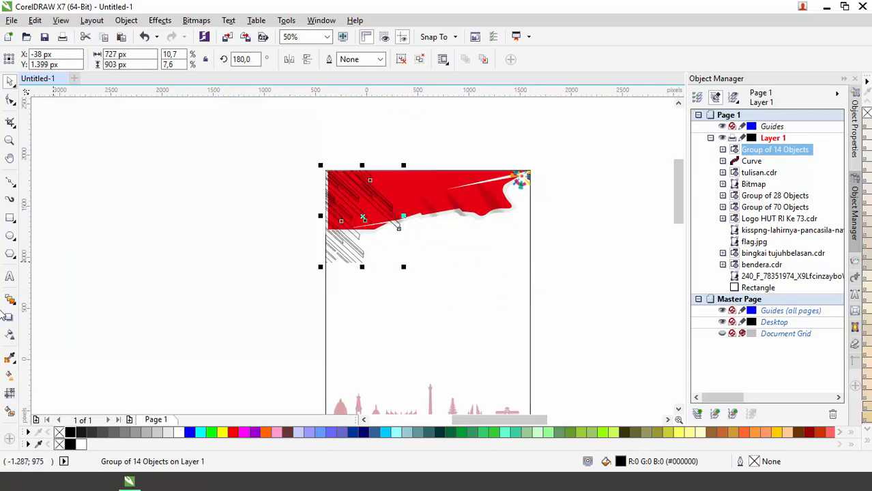
# Apply a linear transparency that fades the line pattern out downward, and move the pattern down to start directly below the flag.
pyautogui.click(9, 334)
pyautogui.moveTo(350, 293); pyautogui.dragTo(347, 304)
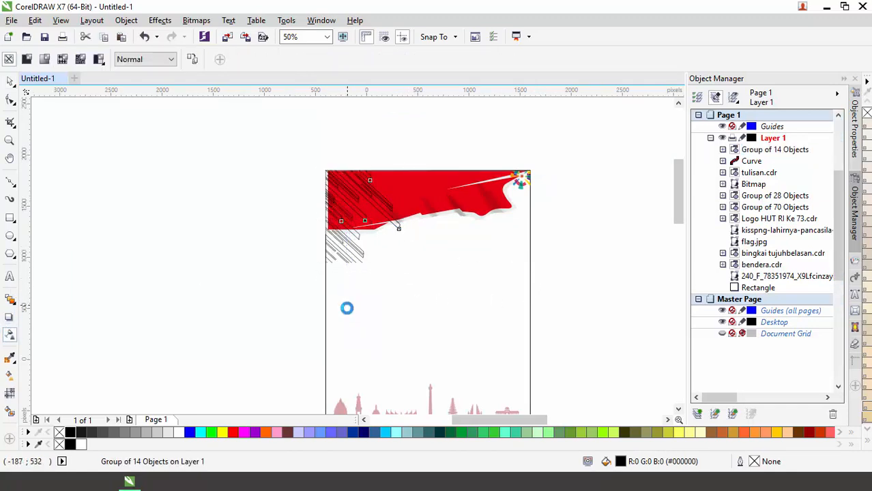
pyautogui.moveTo(342, 269); pyautogui.dragTo(347, 263)
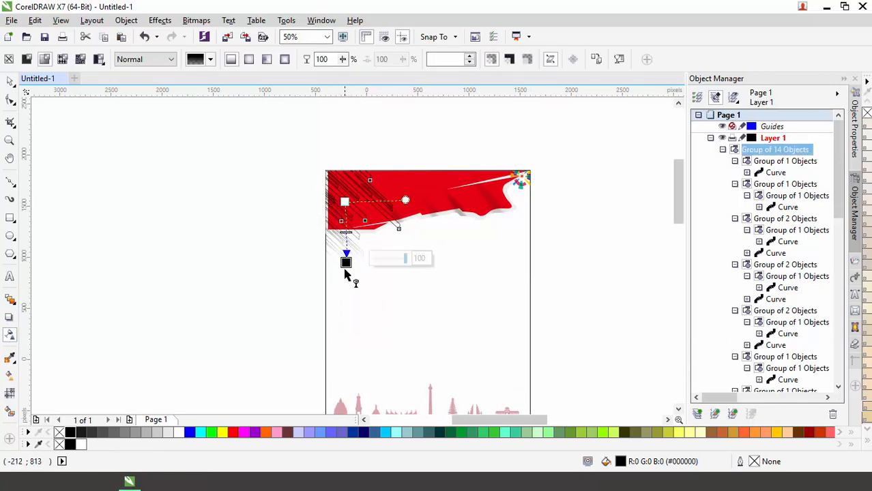
pyautogui.scroll(1, 356, 202)
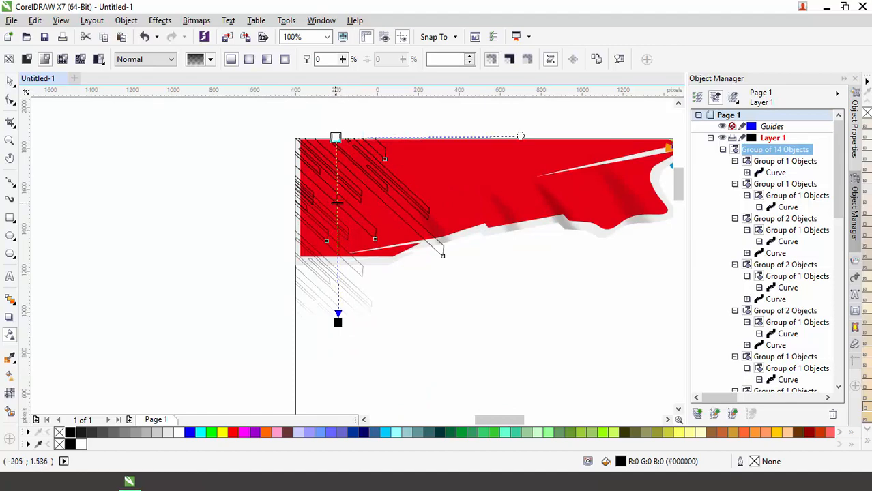
pyautogui.moveTo(337, 203); pyautogui.dragTo(335, 164)
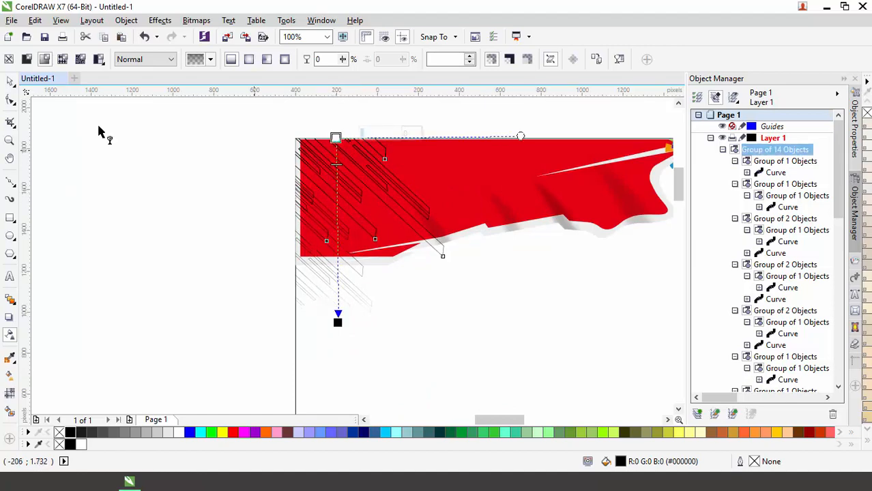
pyautogui.click(13, 80)
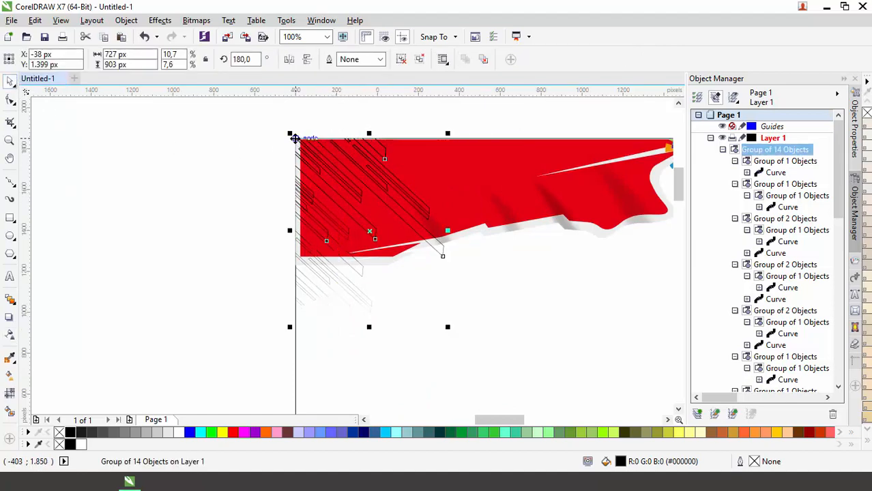
pyautogui.moveTo(294, 139); pyautogui.dragTo(294, 265)
pyautogui.click(153, 141)
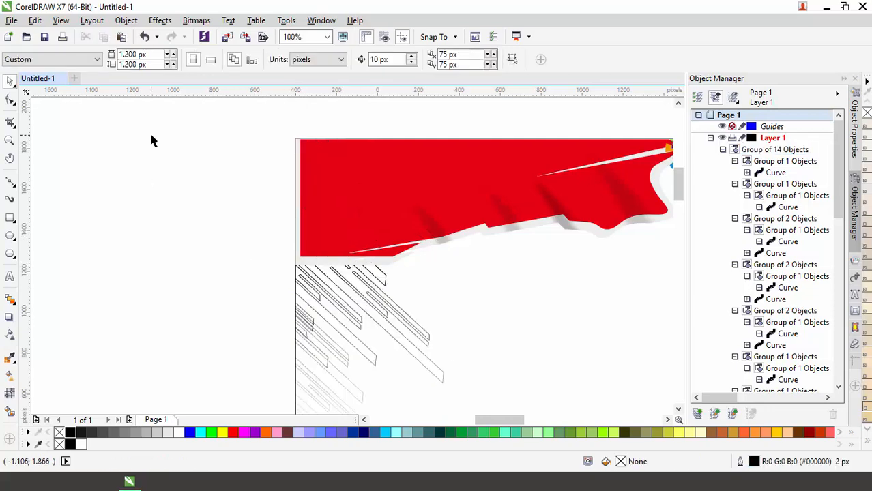
# Move the 73rd anniversary logo beside the poster and scale it down to about 764 by 1.318 px.
pyautogui.scroll(-1, 145, 117)
pyautogui.scroll(-1, 290, 176)
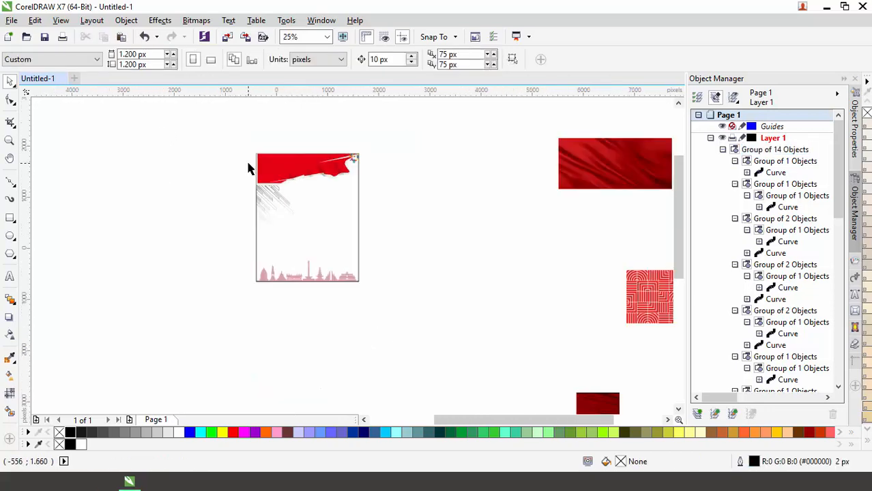
pyautogui.scroll(-1, 248, 168)
pyautogui.moveTo(423, 362); pyautogui.dragTo(328, 170)
pyautogui.scroll(1, 329, 169)
pyautogui.scroll(-1, 328, 169)
pyautogui.scroll(1, 311, 118)
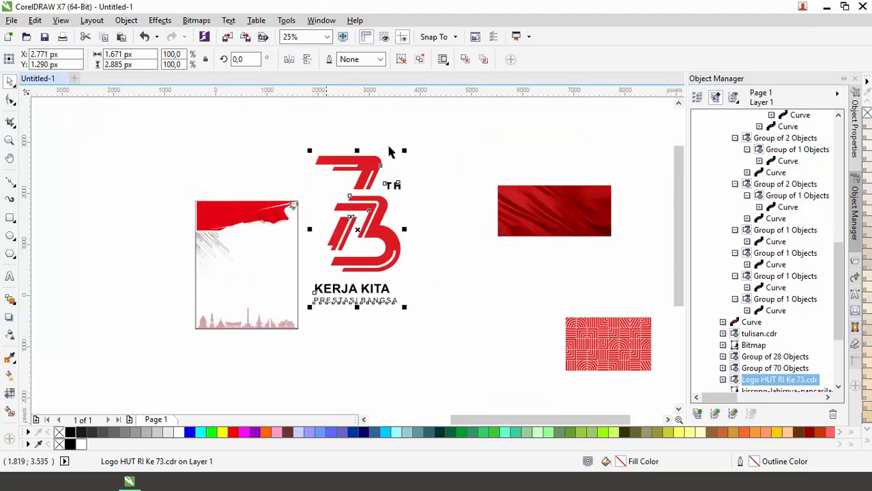
pyautogui.moveTo(405, 151); pyautogui.dragTo(381, 188)
# Centre the HUT Republik Indonesia lettering on the page and enlarge it to about 1.032 by 458 px.
pyautogui.scroll(-2, 381, 186)
pyautogui.scroll(1, 438, 200)
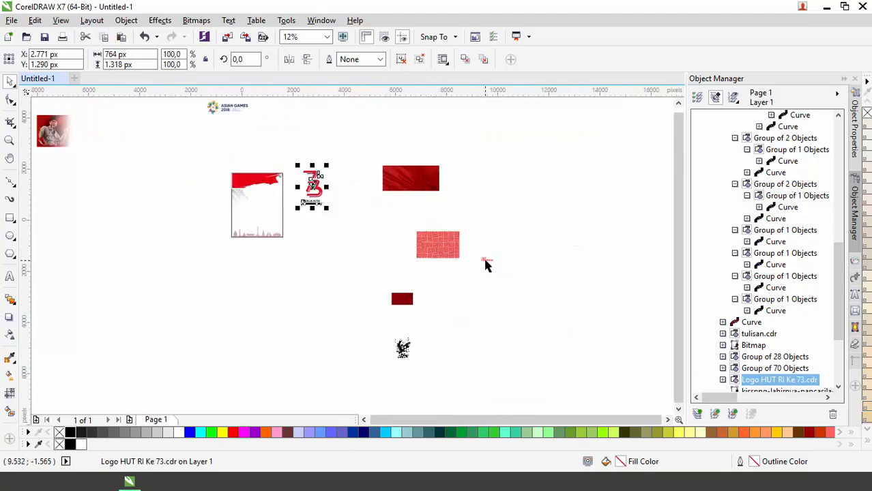
pyautogui.moveTo(485, 261); pyautogui.dragTo(309, 222)
pyautogui.scroll(2, 311, 223)
pyautogui.press('p')
pyautogui.scroll(-1, 312, 224)
pyautogui.scroll(2, 180, 148)
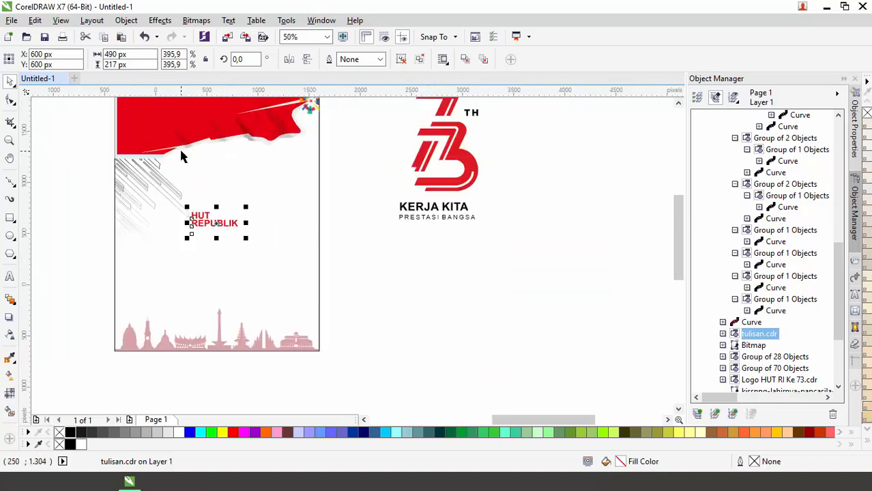
pyautogui.scroll(-1, 185, 154)
pyautogui.moveTo(248, 244); pyautogui.dragTo(229, 258)
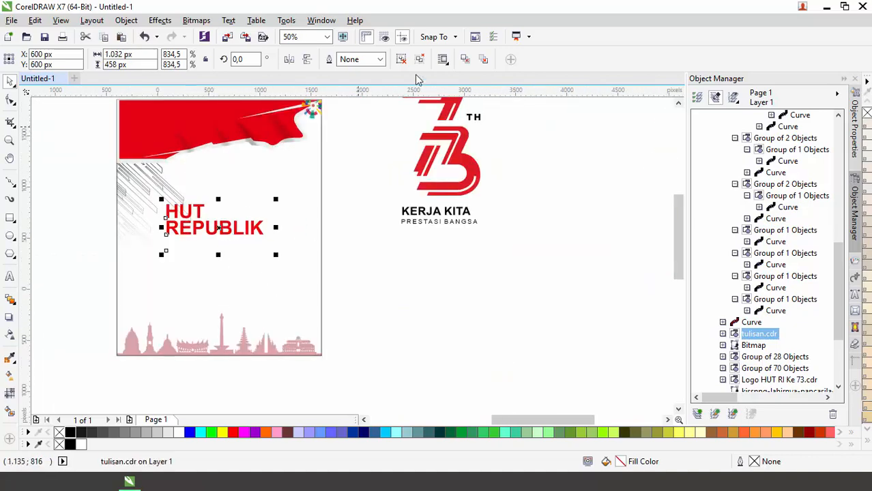
# Recolour only the word INDONESIA in the lettering to black.
pyautogui.keyDown('ctrl'); pyautogui.click(211, 247); pyautogui.keyUp('ctrl')
pyautogui.click(72, 434)
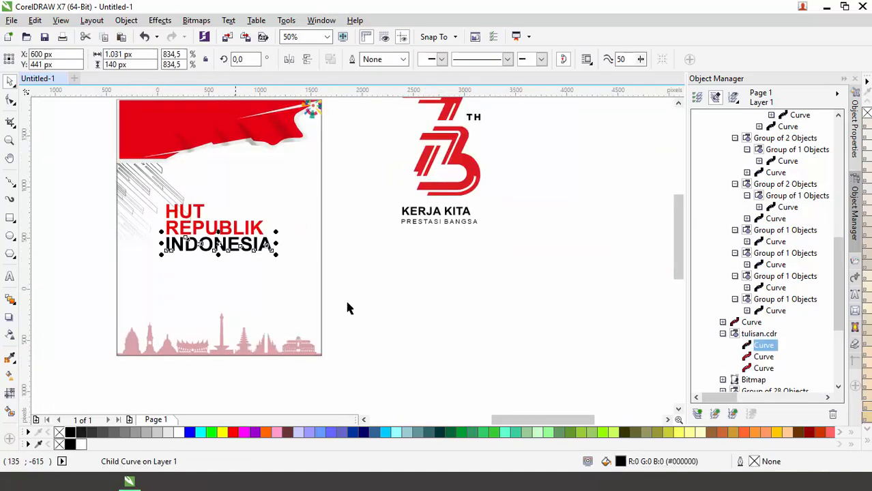
pyautogui.click(347, 302)
# Move the lettering down to just above the city silhouette and centre the 73 logo on the page.
pyautogui.click(199, 229)
pyautogui.click(370, 234)
pyautogui.click(214, 231)
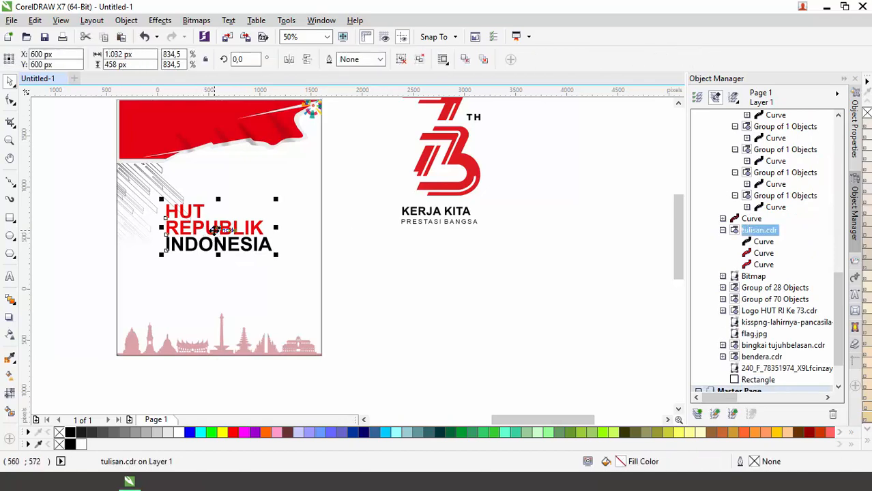
pyautogui.moveTo(221, 228); pyautogui.dragTo(301, 282)
pyautogui.click(471, 179)
pyautogui.press('p')
pyautogui.keyDown('shift'); pyautogui.click(298, 285); pyautogui.keyUp('shift')
pyautogui.click(424, 266)
pyautogui.click(284, 249)
pyautogui.scroll(-1, 301, 282)
pyautogui.scroll(1, 288, 262)
pyautogui.click(252, 315)
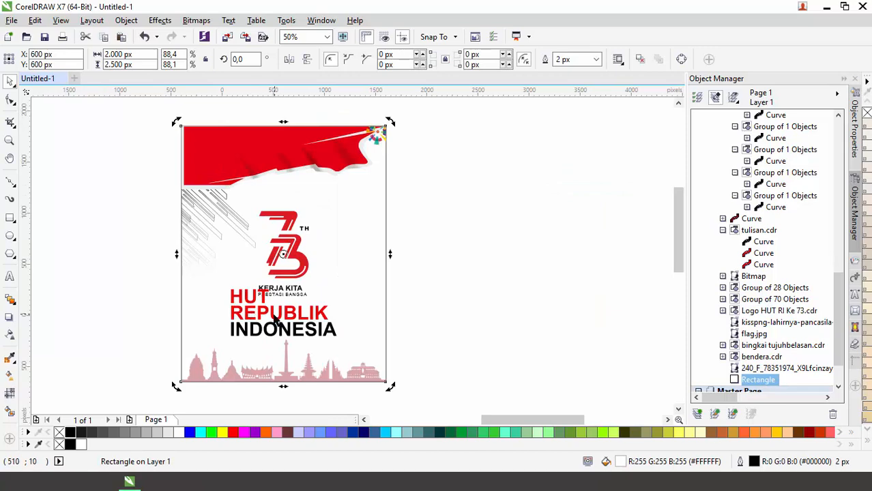
pyautogui.press('Escape')
# Place the lettering and the 73 logo side by side, with the logo on the left, and group them.
pyautogui.moveTo(304, 326); pyautogui.dragTo(429, 326)
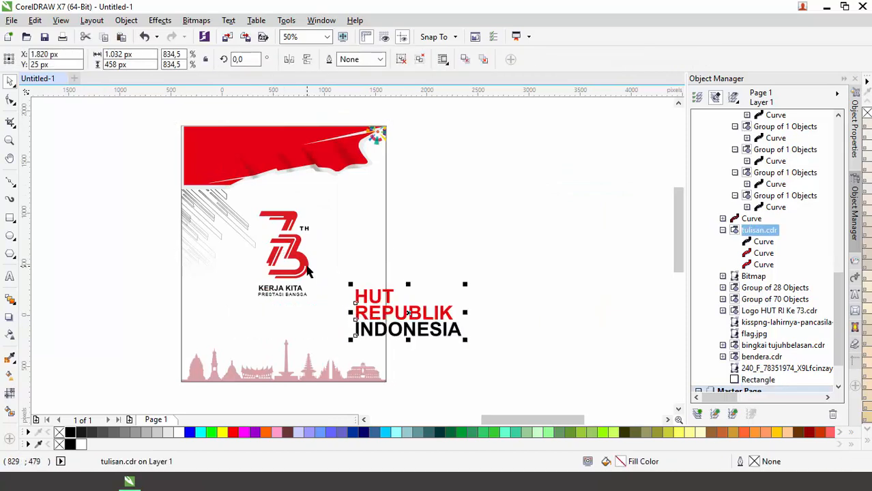
pyautogui.click(284, 251)
pyautogui.moveTo(284, 251); pyautogui.dragTo(323, 319)
pyautogui.keyDown('shift'); pyautogui.click(376, 331); pyautogui.keyUp('shift')
pyautogui.click(553, 60)
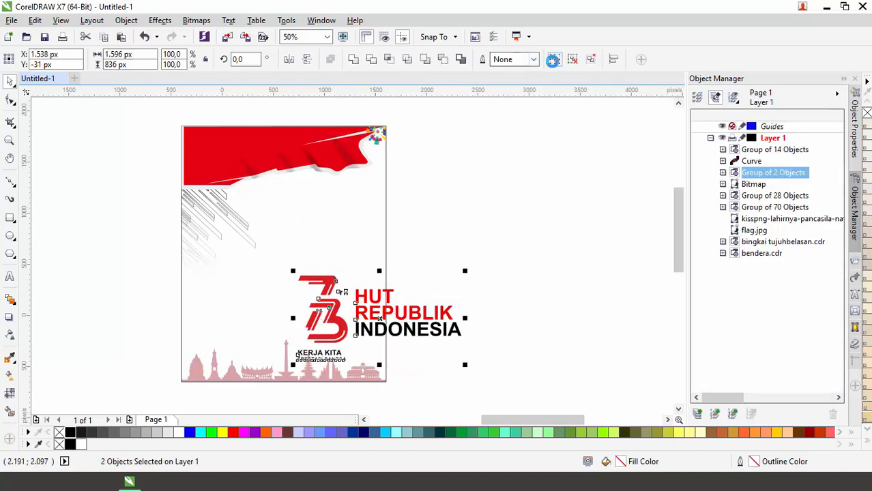
# Centre the logo-and-lettering group horizontally on the page and lower it to just above the city silhouette, at about Y 142 px.
pyautogui.press('p')
pyautogui.moveTo(285, 252); pyautogui.dragTo(284, 299)
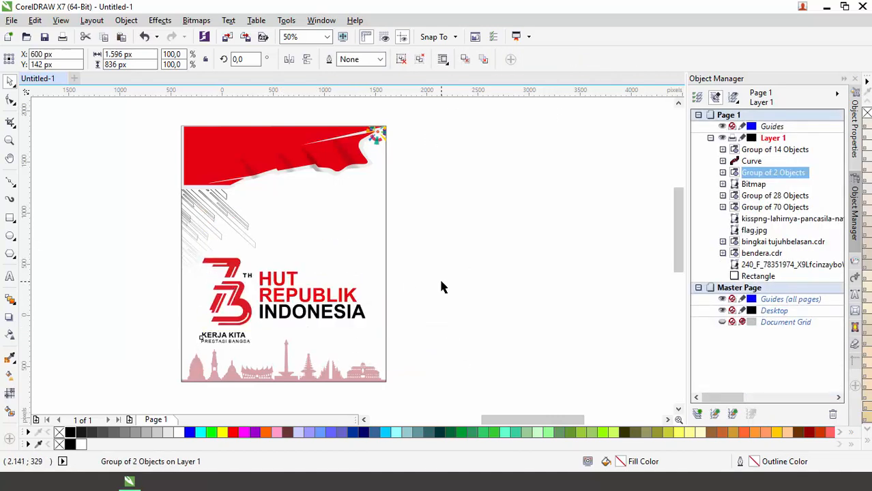
pyautogui.click(441, 281)
# Move the black Garuda image from the pasteboard to beside the poster's upper-right corner.
pyautogui.scroll(-2, 316, 214)
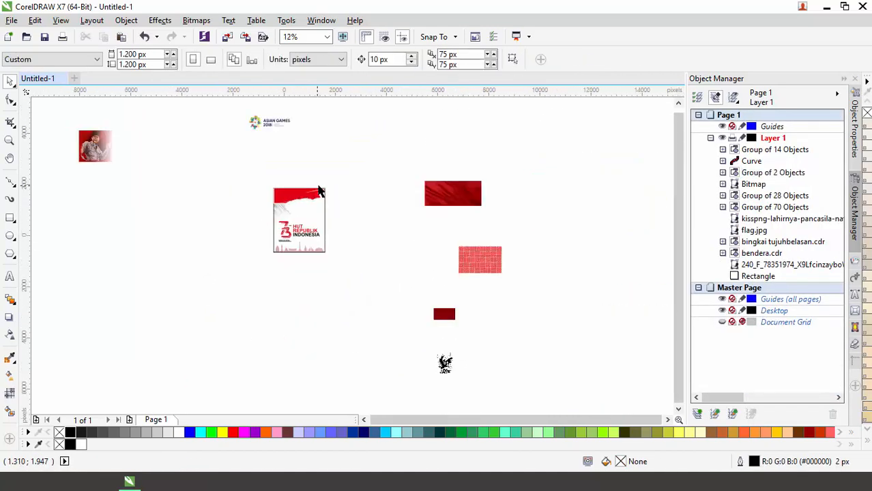
pyautogui.scroll(1, 341, 191)
pyautogui.scroll(-1, 525, 195)
pyautogui.moveTo(535, 368); pyautogui.dragTo(424, 183)
# Place the Asian Games 2018 logo on the poster between the flag and the 73 logo, scaled to about 1.273 by 417 px.
pyautogui.scroll(1, 395, 138)
pyautogui.click(360, 125)
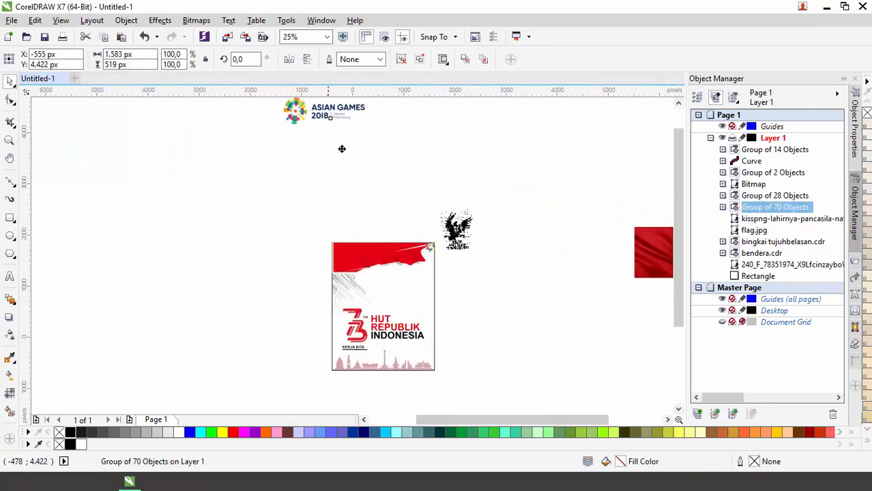
pyautogui.moveTo(342, 149); pyautogui.dragTo(403, 291)
pyautogui.scroll(2, 412, 286)
pyautogui.moveTo(525, 364); pyautogui.dragTo(464, 344)
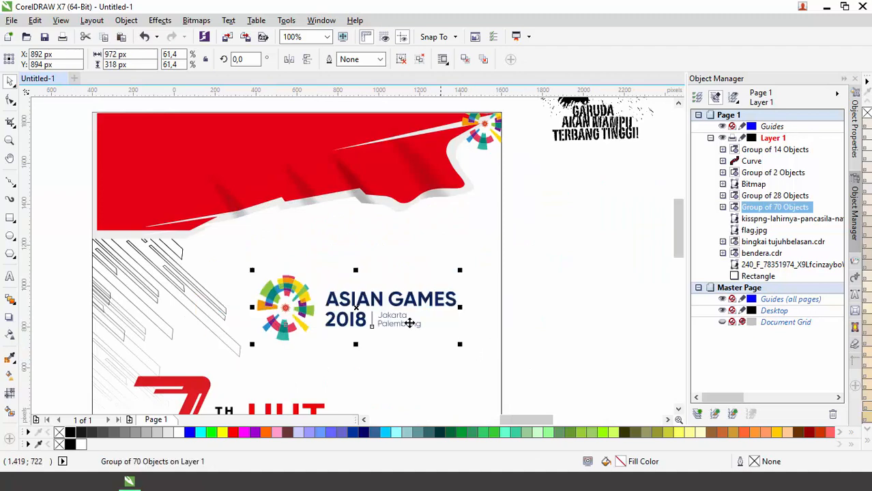
pyautogui.moveTo(410, 323); pyautogui.dragTo(390, 293)
pyautogui.moveTo(438, 315); pyautogui.dragTo(496, 361)
pyautogui.scroll(-2, 418, 299)
pyautogui.moveTo(380, 225); pyautogui.dragTo(382, 242)
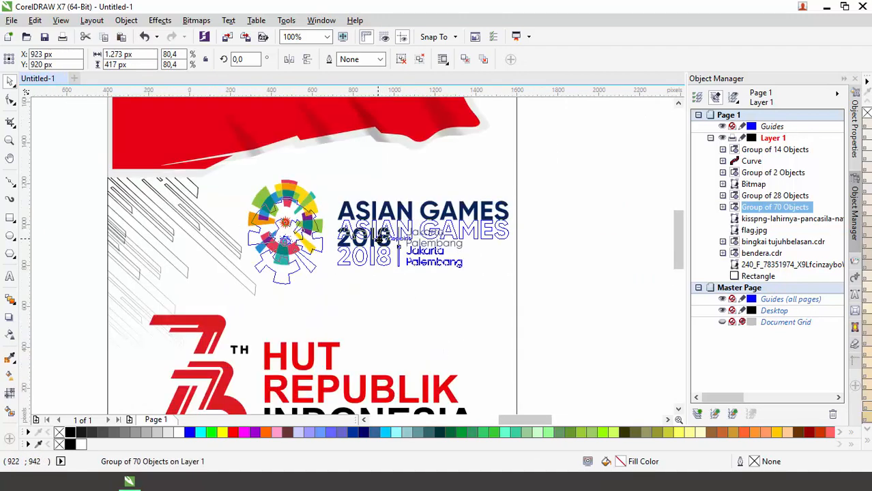
pyautogui.click(408, 190)
# Outline-trace the Garuda bitmap as a detailed logo with maximum detail, smoothing 19 and corner smoothness 11.
pyautogui.scroll(-2, 481, 172)
pyautogui.scroll(1, 440, 140)
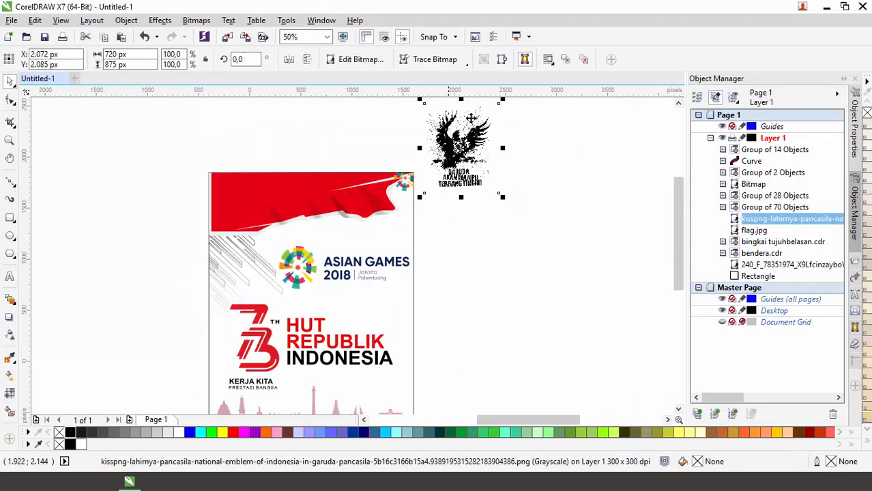
pyautogui.click(439, 58)
pyautogui.click(539, 131)
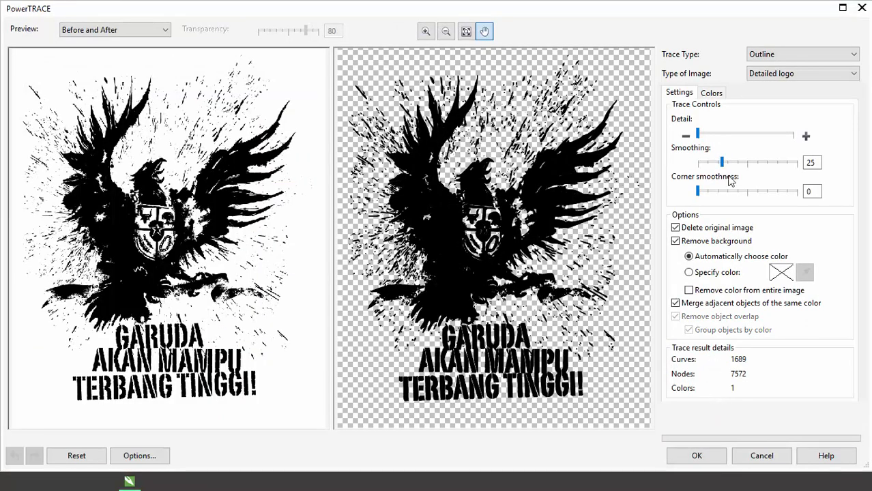
pyautogui.click(744, 140)
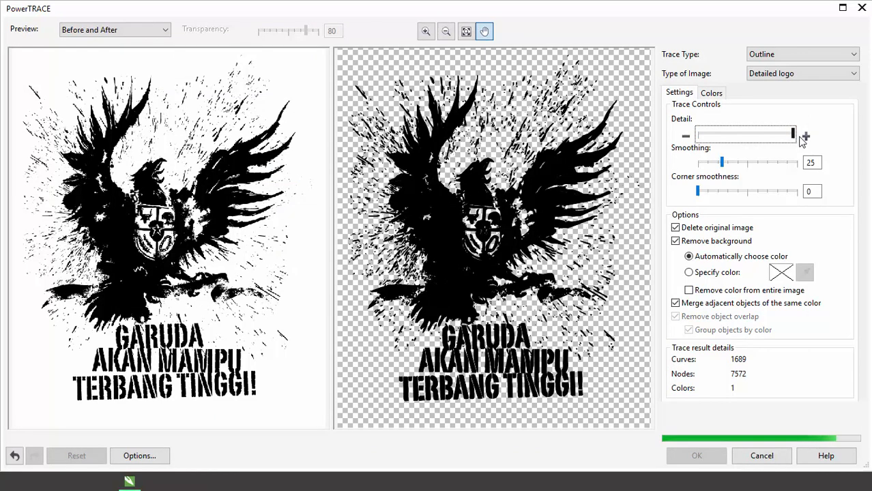
pyautogui.click(710, 194)
pyautogui.click(717, 163)
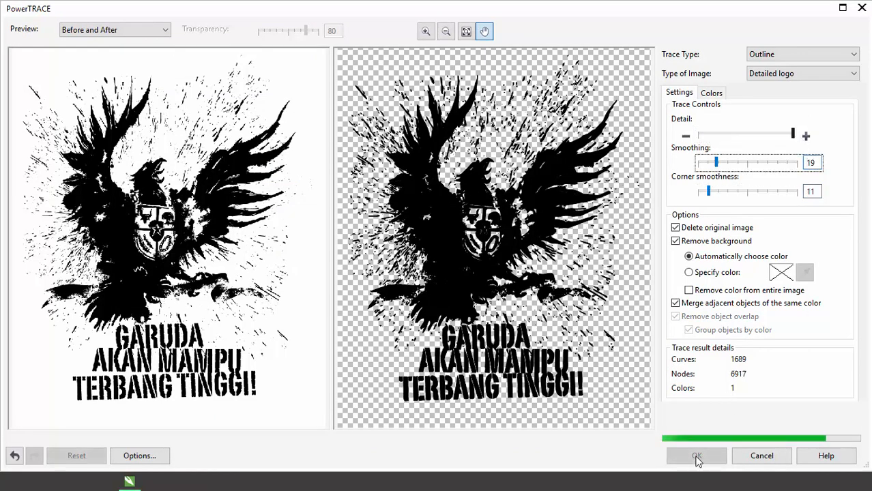
pyautogui.click(697, 459)
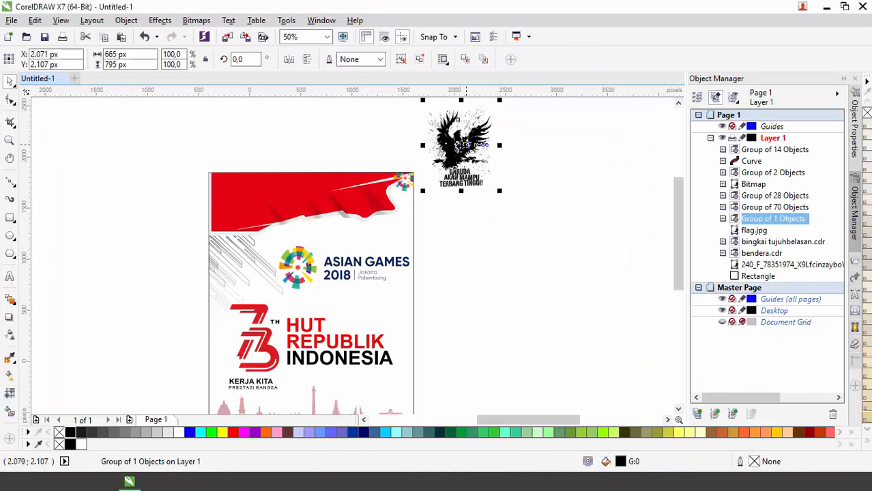
# Centre the traced Garuda on the page and order it just above the background rectangle.
pyautogui.press('p')
pyautogui.hotkey('shift', 'pagedown')
pyautogui.hotkey('ctrl', 'pageup')
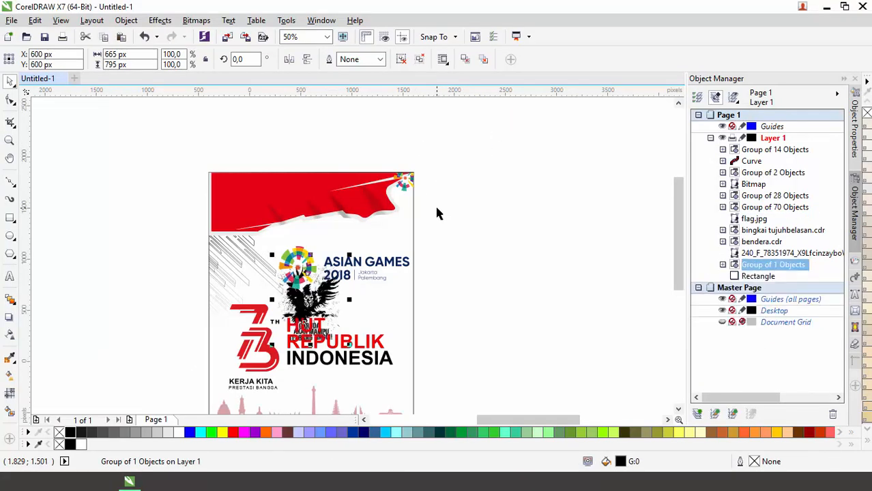
# Fill the traced Garuda with red (#FF0000).
pyautogui.press('F3')
pyautogui.scroll(4, 345, 305)
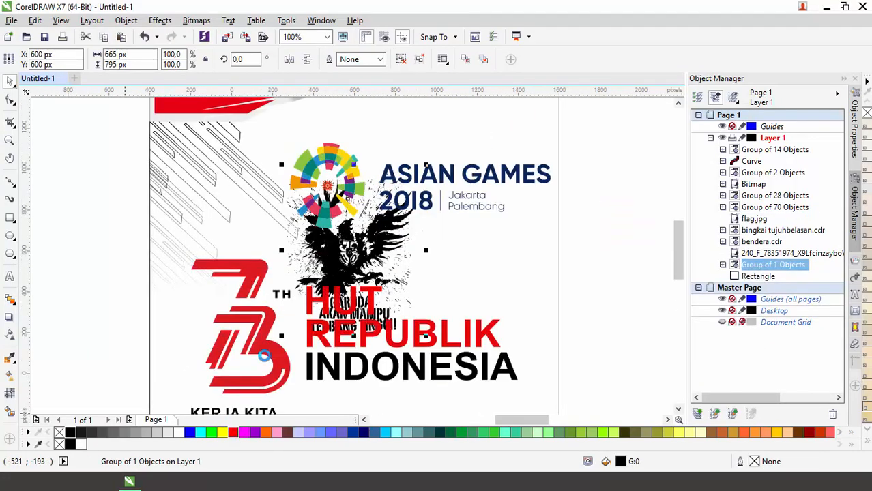
pyautogui.scroll(-1, 291, 315)
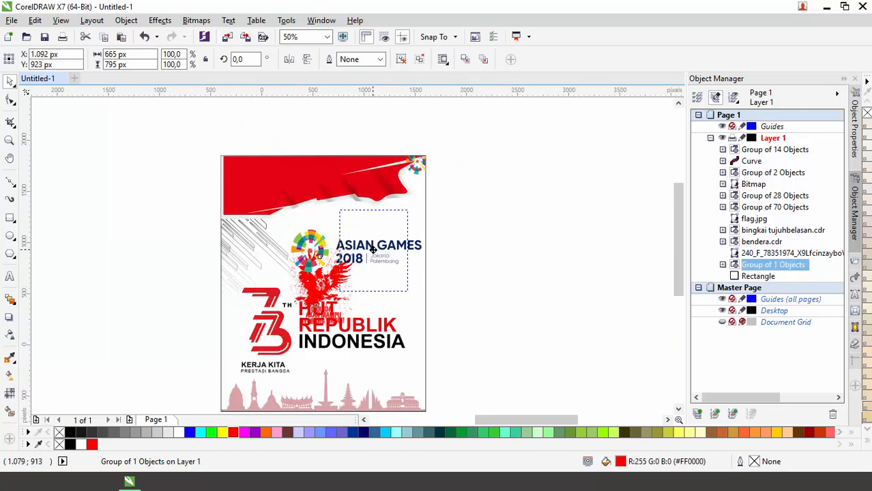
# Fill the traced Garuda with white and bring it to the front over the flag's left end.
pyautogui.moveTo(373, 250); pyautogui.dragTo(258, 186)
pyautogui.click(179, 433)
pyautogui.scroll(1, 255, 166)
pyautogui.keyDown('shift'); pyautogui.click(331, 280); pyautogui.keyUp('shift')
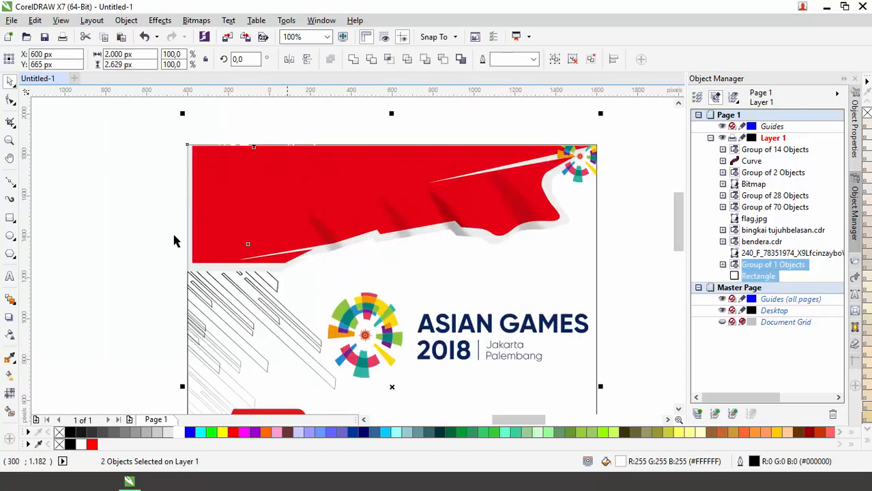
pyautogui.click(174, 241)
pyautogui.click(507, 329)
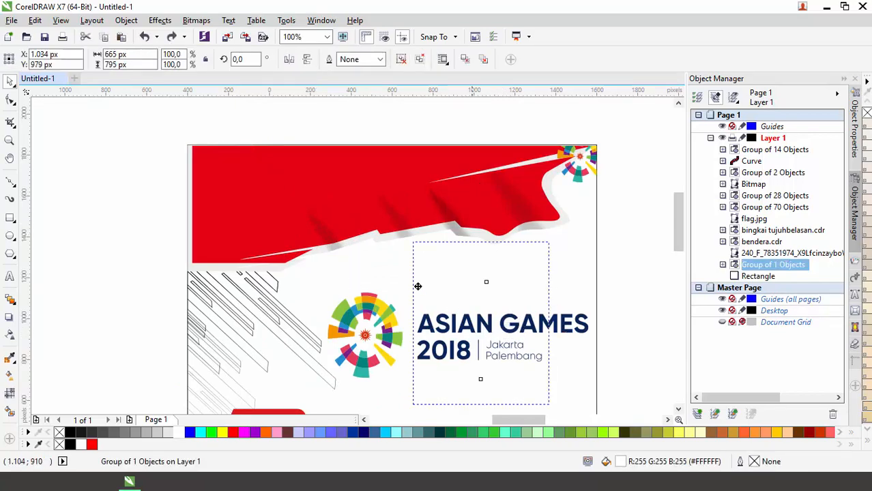
pyautogui.hotkey('ctrl', 'shift', 'z')
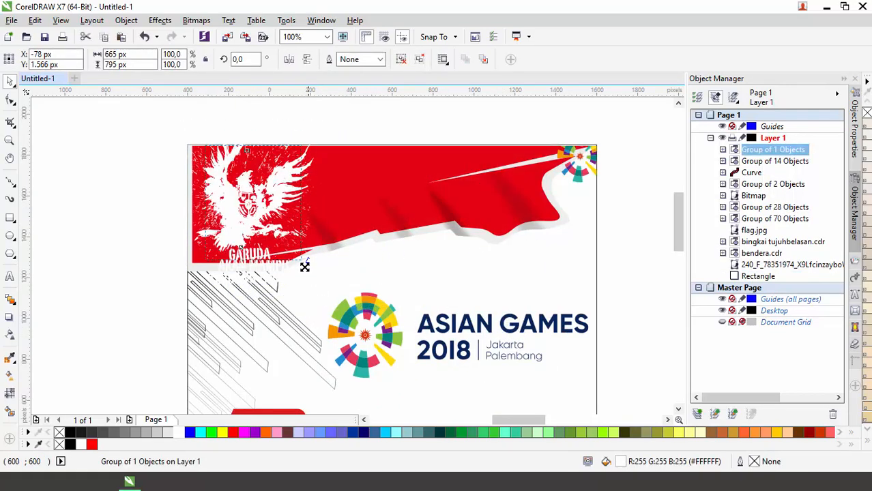
# Scale the white Garuda to about 420 by 502 px and fit it inside the flag's upper-left corner.
pyautogui.moveTo(304, 267); pyautogui.dragTo(304, 266)
pyautogui.scroll(1, 255, 220)
pyautogui.moveTo(347, 299); pyautogui.dragTo(276, 279)
pyautogui.scroll(-1, 306, 261)
pyautogui.scroll(1, 252, 167)
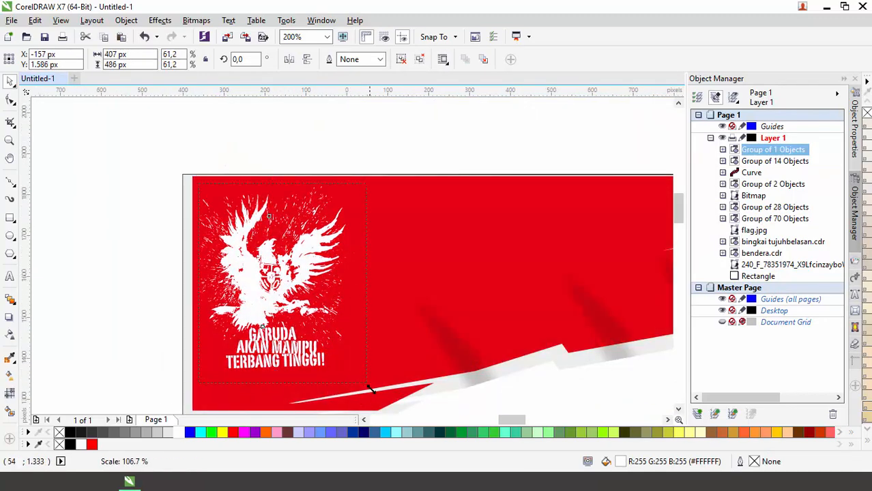
pyautogui.moveTo(378, 399); pyautogui.dragTo(379, 401)
pyautogui.scroll(-6, 379, 400)
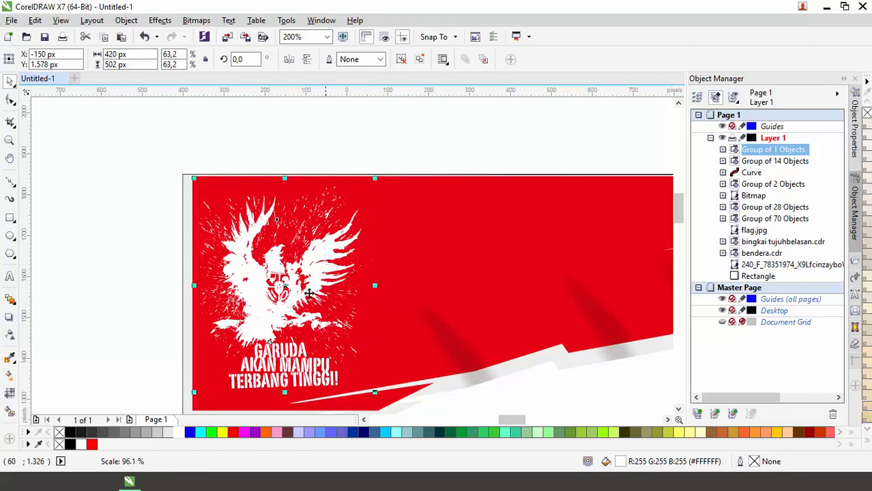
pyautogui.press('Escape')
# Mirror the portrait bitmap of the shouting man horizontally and move it to the upper right of the poster.
pyautogui.moveTo(136, 251); pyautogui.dragTo(263, 263)
pyautogui.scroll(1, 330, 343)
pyautogui.moveTo(193, 158); pyautogui.dragTo(159, 203)
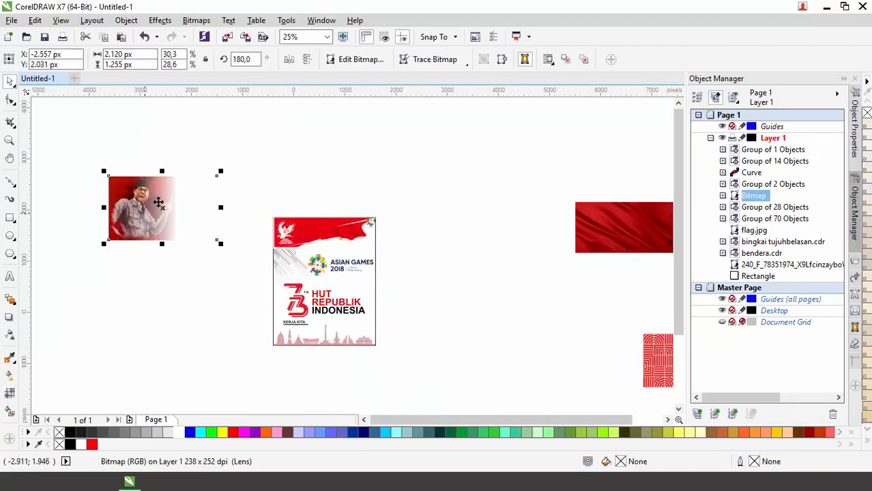
pyautogui.click(288, 59)
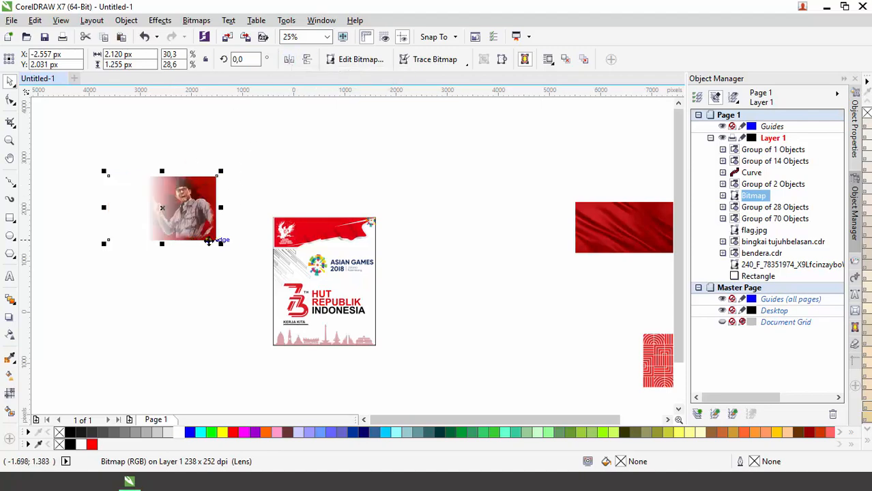
pyautogui.moveTo(225, 246); pyautogui.dragTo(466, 227)
pyautogui.scroll(1, 460, 201)
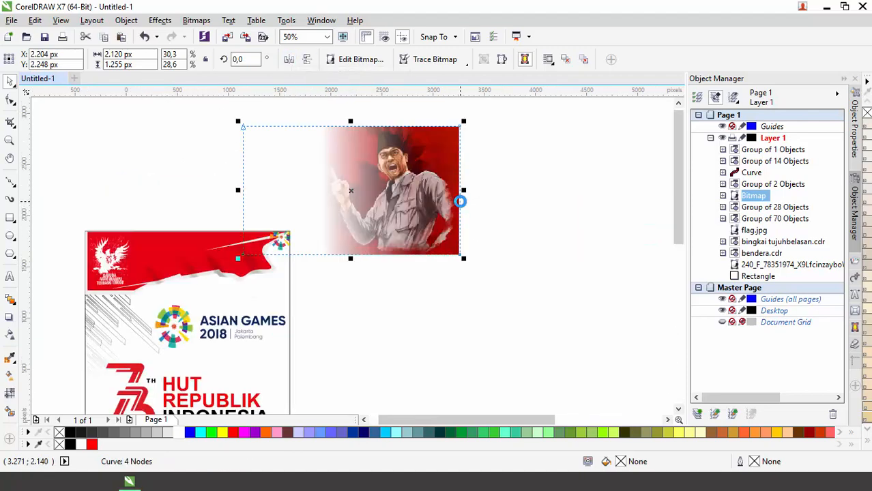
# Scale the portrait to about 1.130 by 669 px and align it with the poster's top-right corner.
pyautogui.moveTo(239, 122); pyautogui.dragTo(348, 223)
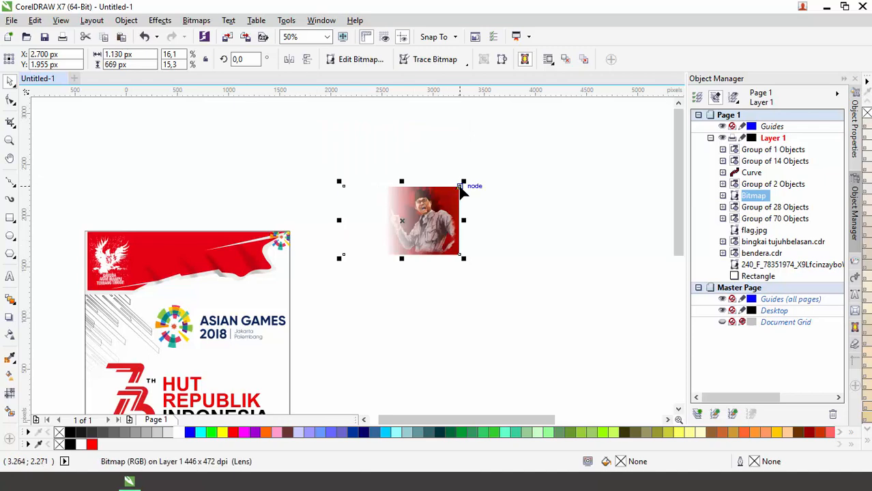
pyautogui.moveTo(460, 189); pyautogui.dragTo(279, 233)
pyautogui.scroll(1, 279, 233)
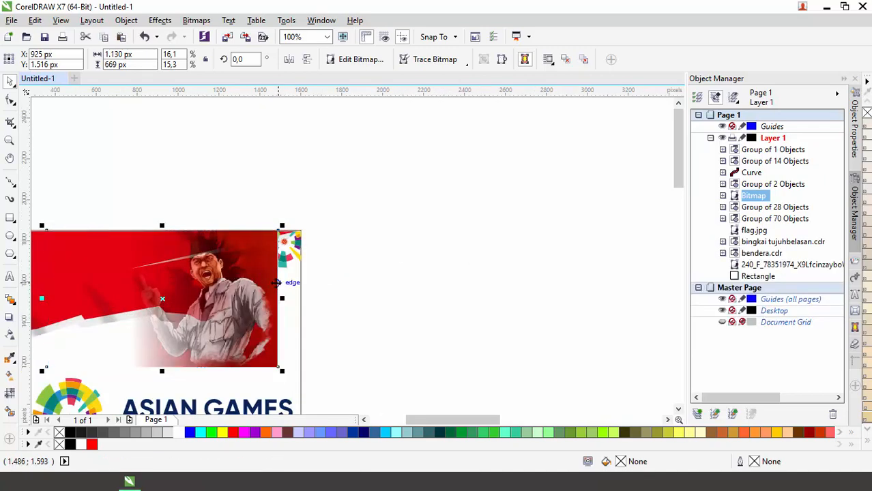
pyautogui.moveTo(285, 290); pyautogui.dragTo(300, 283)
# Send the portrait to the back, then raise it until it lies just above bendera.cdr.
pyautogui.hotkey('shift', 'pagedown')
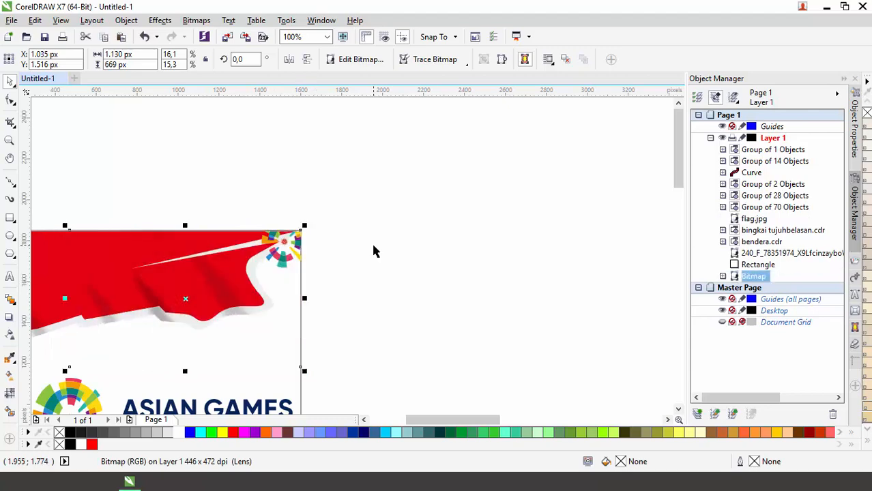
pyautogui.hotkey('ctrl', 'pageup')
pyautogui.hotkey('ctrl', 'pageup')
pyautogui.hotkey('ctrl', 'pageup')
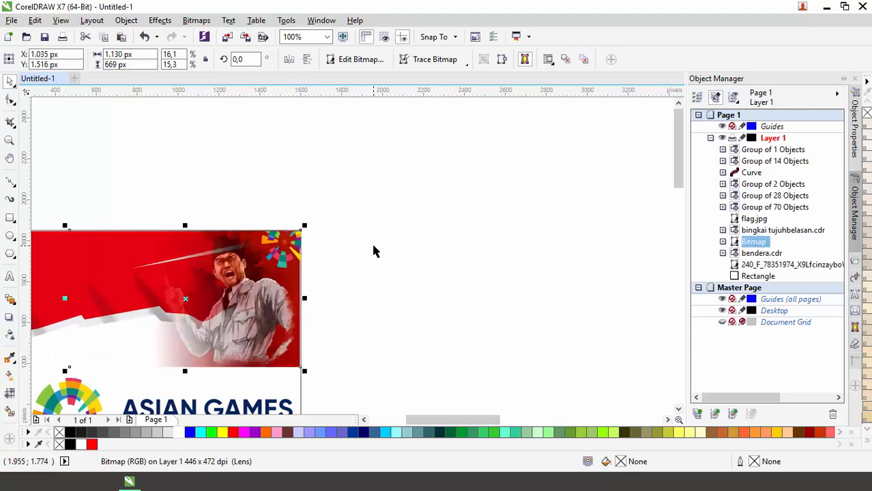
# Adjust the portrait's linear transparency so its left side fades into the flag just beside the raised hand.
pyautogui.scroll(-1, 328, 265)
pyautogui.scroll(1, 262, 309)
pyautogui.click(10, 335)
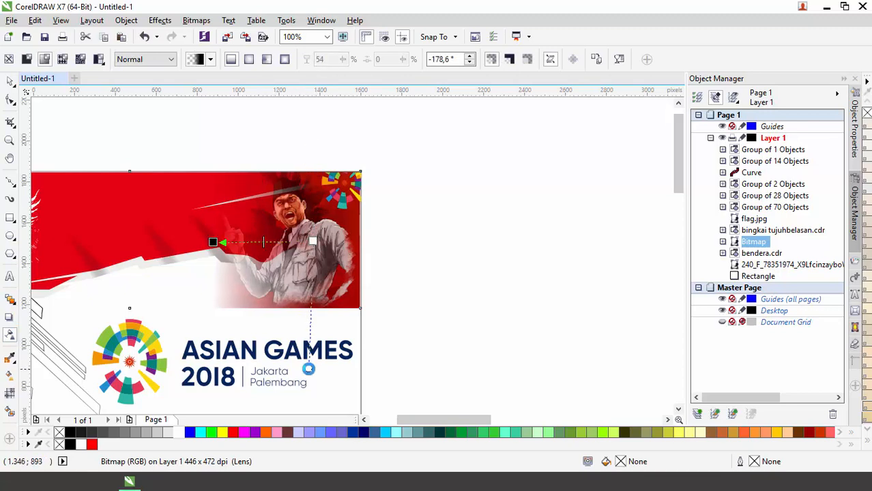
pyautogui.moveTo(308, 368); pyautogui.dragTo(317, 254)
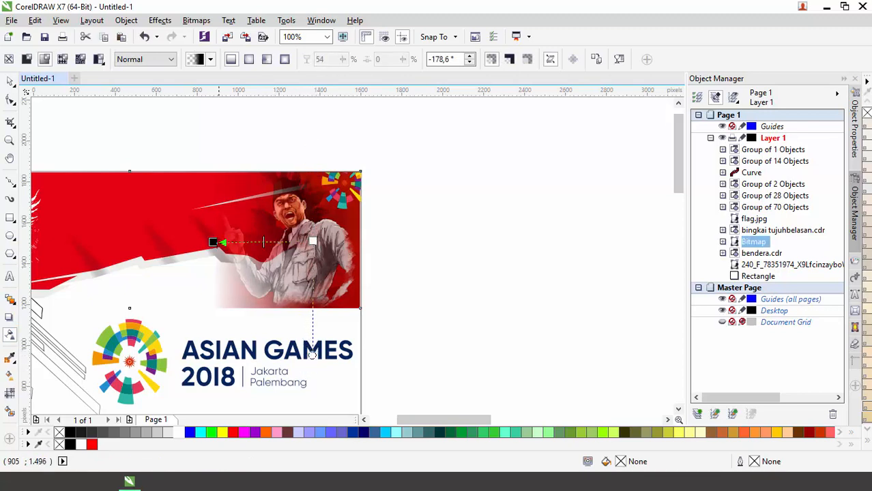
pyautogui.moveTo(315, 366); pyautogui.dragTo(307, 322)
pyautogui.moveTo(130, 308); pyautogui.dragTo(130, 240)
pyautogui.scroll(-1, 254, 232)
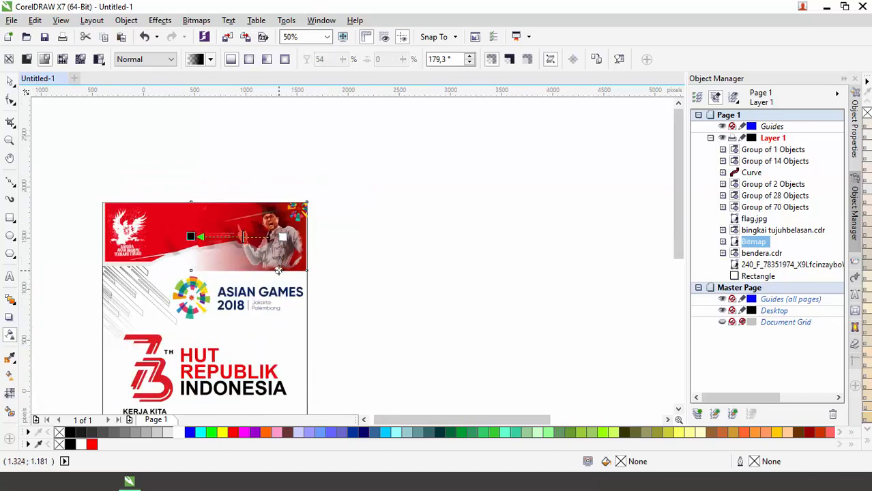
pyautogui.scroll(1, 278, 270)
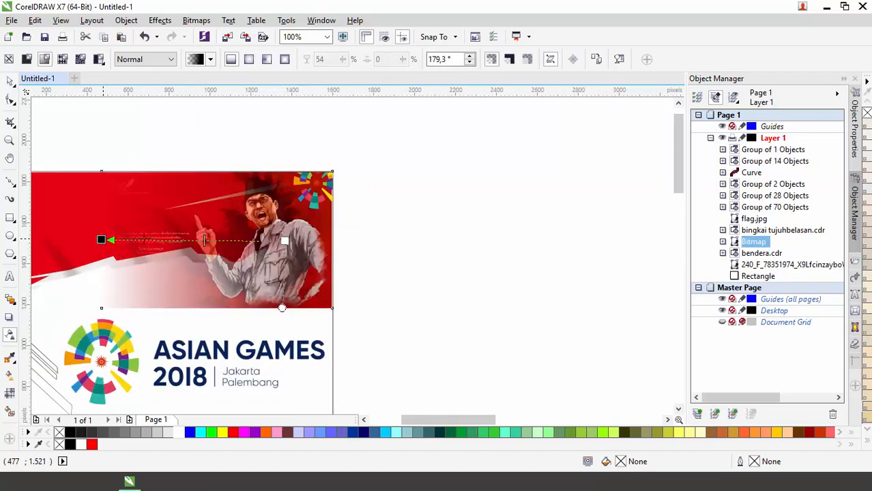
pyautogui.moveTo(102, 239); pyautogui.dragTo(200, 241)
pyautogui.press('space')
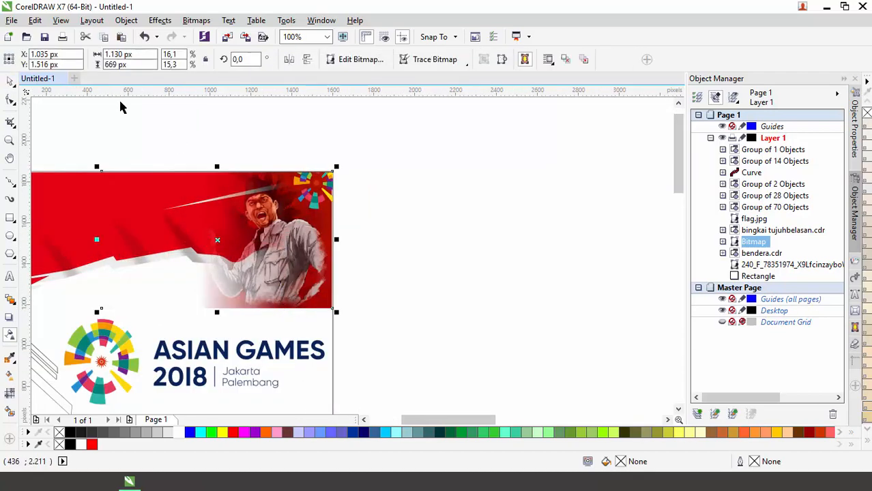
# Draw a rectangle about 889 by 269 px across the portrait's lower edge and fill it with white.
pyautogui.click(10, 218)
pyautogui.moveTo(242, 310); pyautogui.dragTo(332, 330)
pyautogui.click(180, 432)
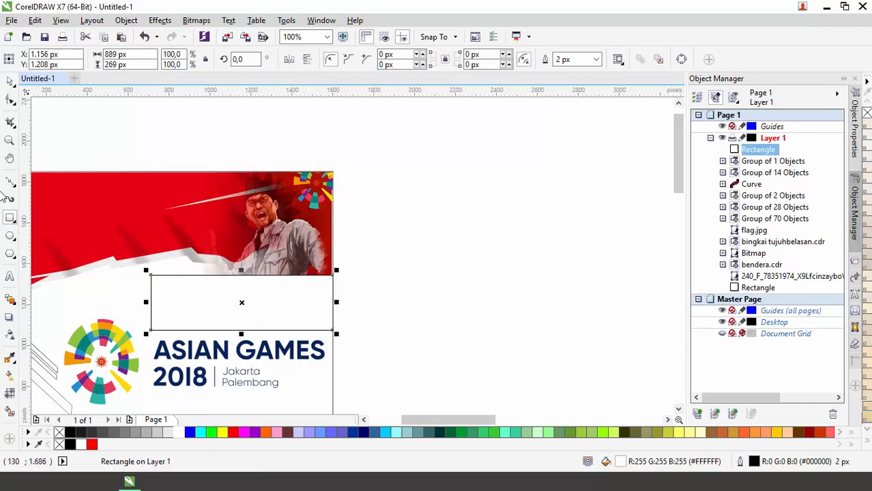
# Apply a vertical linear transparency to the white rectangle, running from its upper edge to just below it.
pyautogui.click(9, 316)
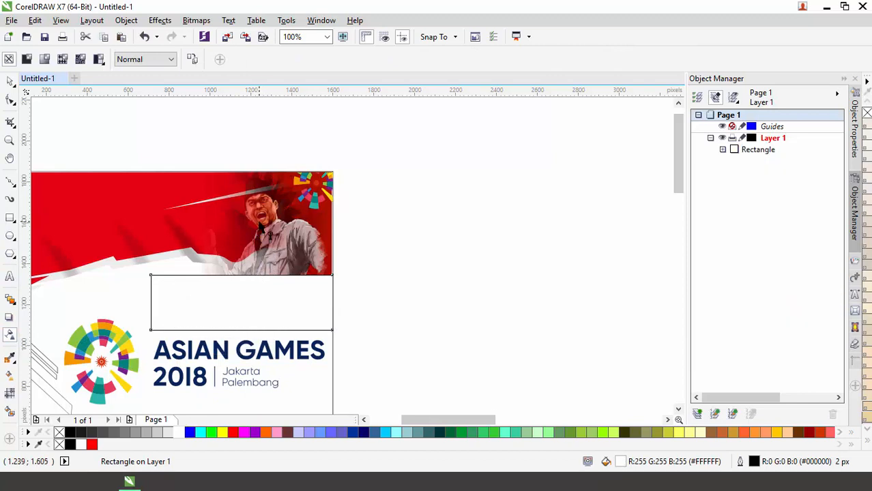
pyautogui.moveTo(263, 322); pyautogui.dragTo(262, 398)
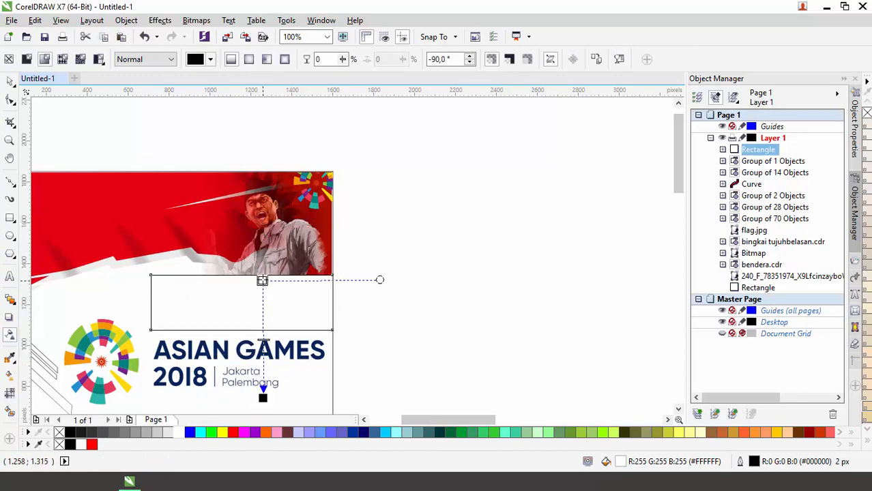
pyautogui.moveTo(263, 280); pyautogui.dragTo(262, 274)
pyautogui.moveTo(263, 398); pyautogui.dragTo(263, 336)
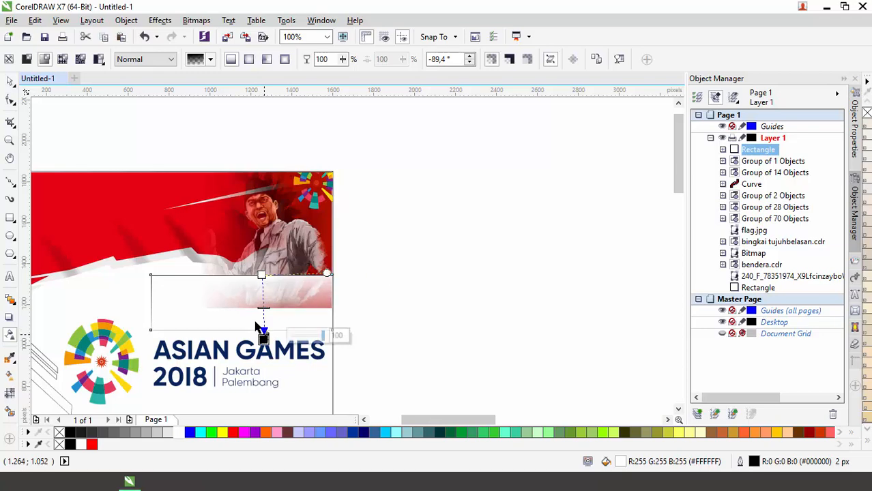
# Lower the white rectangle slightly, remove its outline and reduce its height to about 214 px.
pyautogui.click(9, 82)
pyautogui.moveTo(256, 287); pyautogui.dragTo(263, 289)
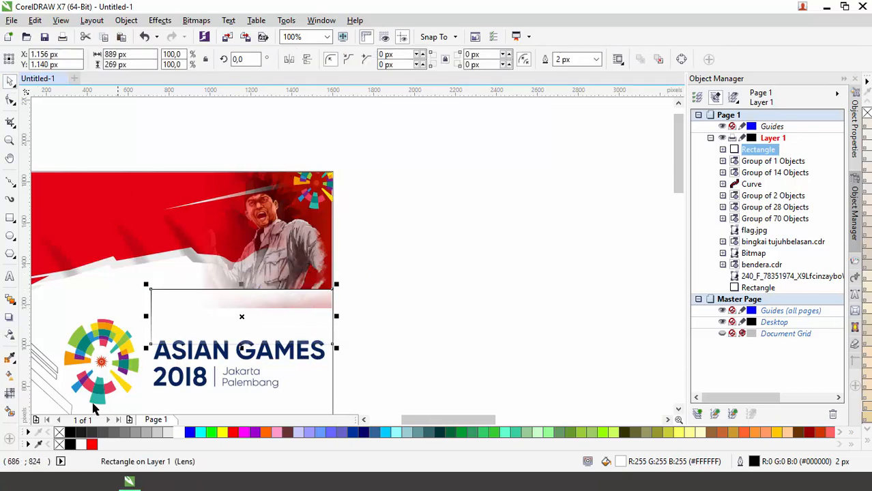
pyautogui.rightClick(59, 432)
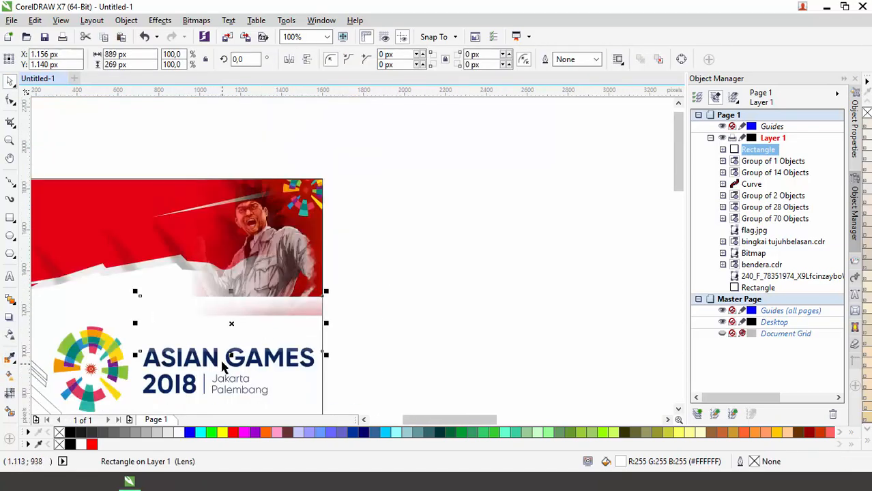
pyautogui.moveTo(231, 355); pyautogui.dragTo(232, 342)
# Try stretching the white rectangle's downward transparency further below its lower edge.
pyautogui.scroll(2, 235, 330)
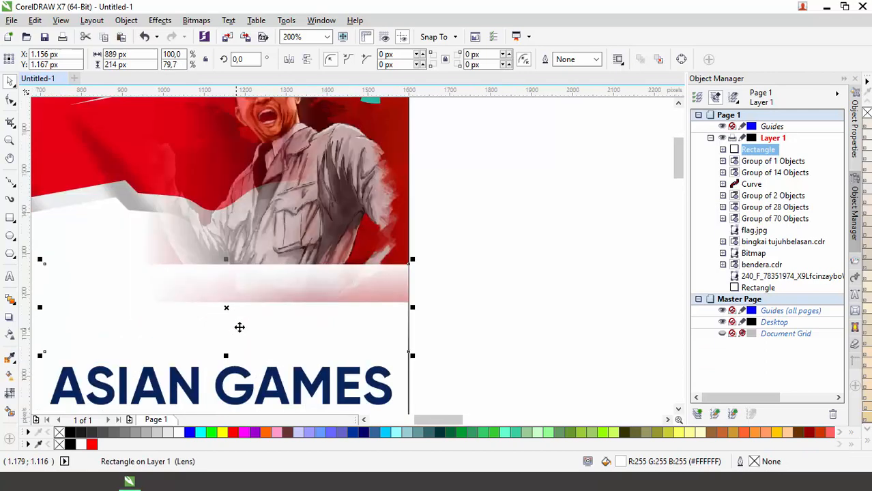
pyautogui.click(11, 333)
pyautogui.moveTo(266, 264); pyautogui.dragTo(273, 351)
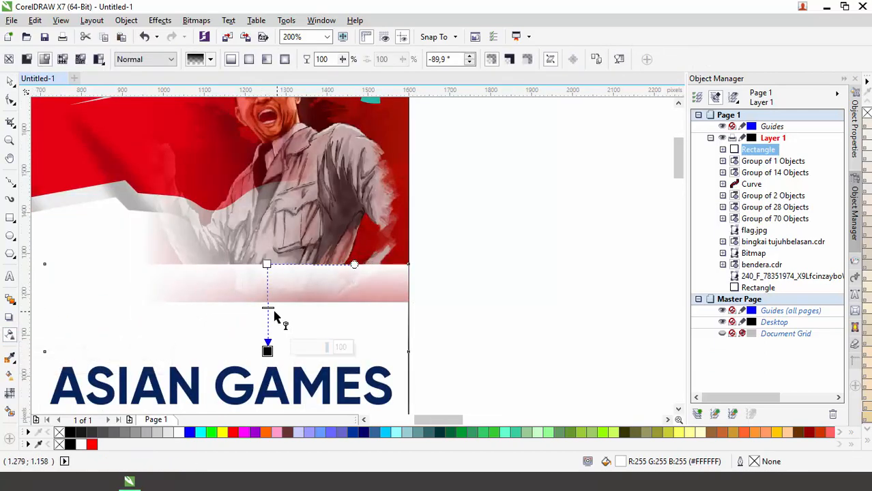
pyautogui.moveTo(268, 308); pyautogui.dragTo(253, 407)
pyautogui.hotkey('ctrl', 'z')
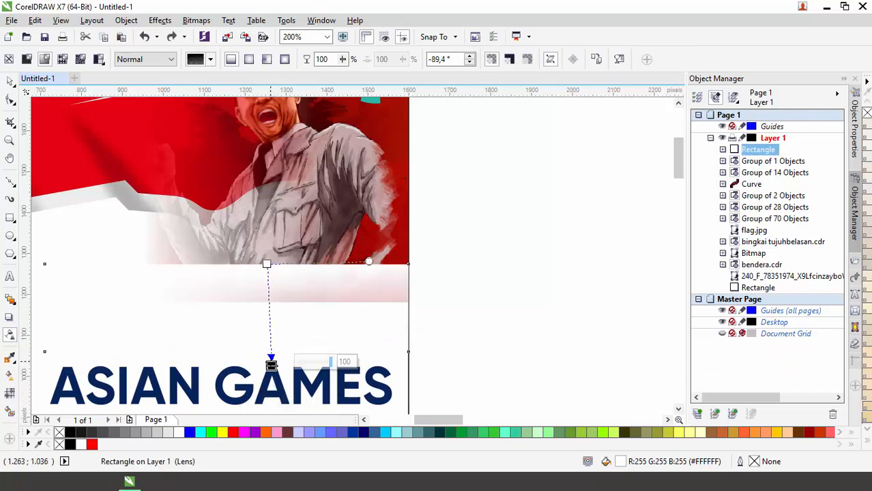
pyautogui.moveTo(270, 365); pyautogui.dragTo(265, 409)
pyautogui.scroll(-1, 276, 361)
pyautogui.scroll(1, 279, 390)
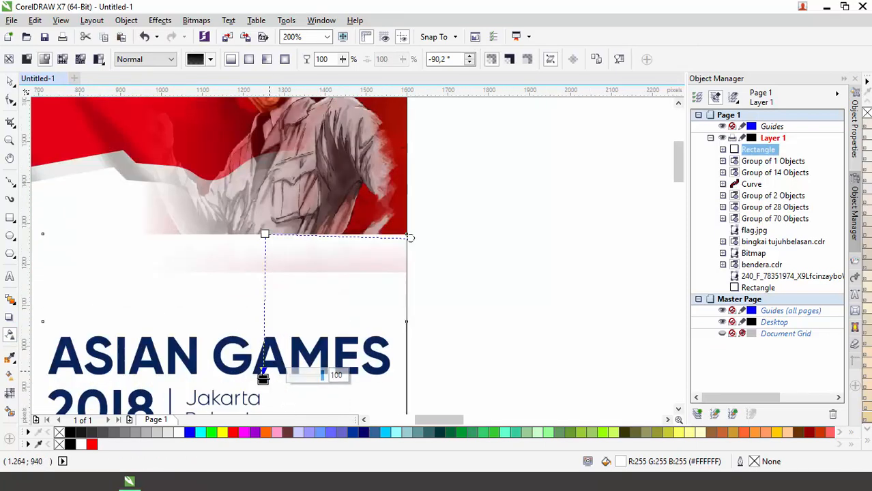
pyautogui.scroll(-1, 263, 413)
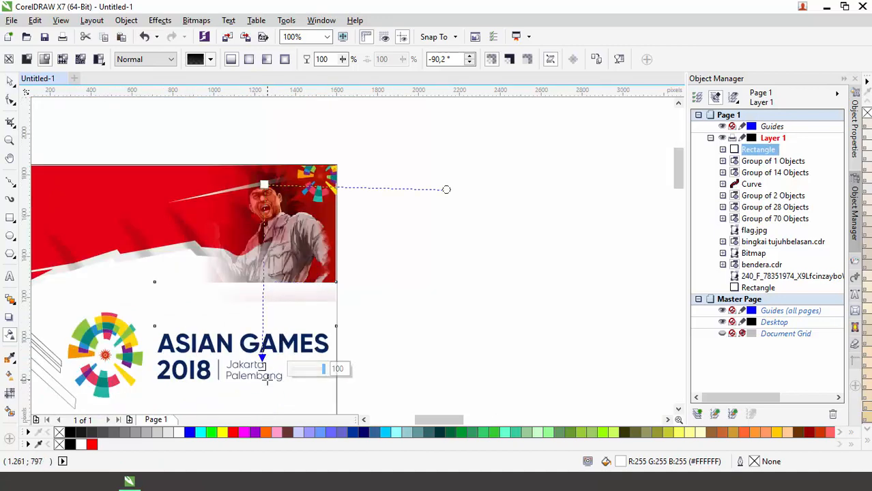
pyautogui.scroll(1, 262, 366)
# Reverse the rectangle's transparency so the portrait's lower edge fades out downward, and shorten the gradient.
pyautogui.moveTo(258, 162); pyautogui.dragTo(272, 337)
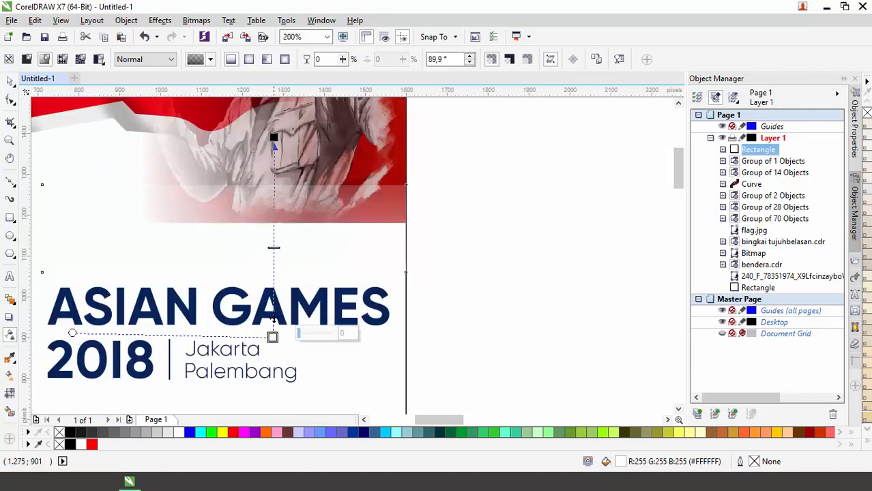
pyautogui.scroll(-1, 272, 402)
pyautogui.scroll(1, 275, 403)
pyautogui.moveTo(274, 402); pyautogui.dragTo(277, 295)
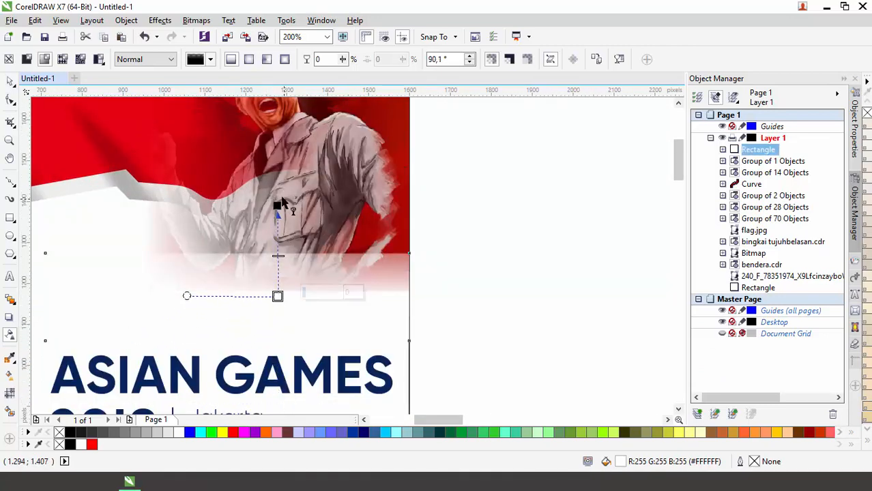
pyautogui.moveTo(282, 198); pyautogui.dragTo(275, 265)
pyautogui.moveTo(276, 296); pyautogui.dragTo(276, 247)
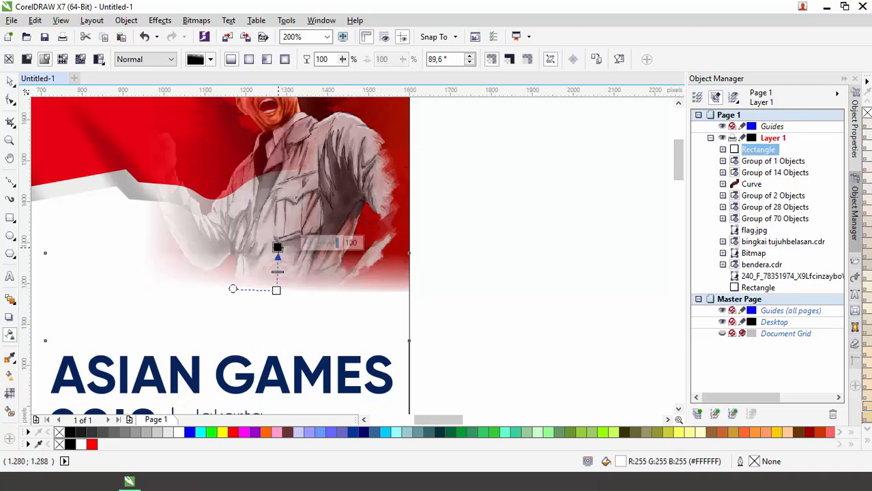
pyautogui.moveTo(276, 292); pyautogui.dragTo(277, 284)
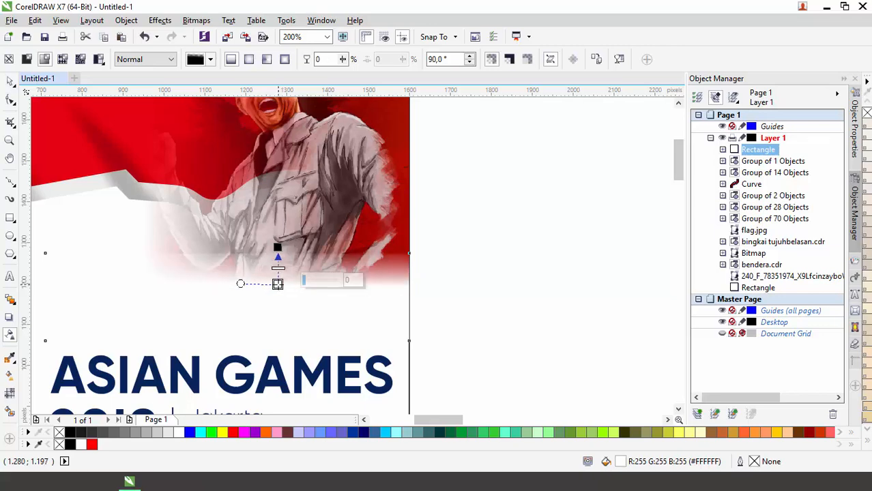
# Delete the white fade rectangle covering the portrait's lower edge.
pyautogui.click(11, 83)
pyautogui.scroll(-2, 415, 247)
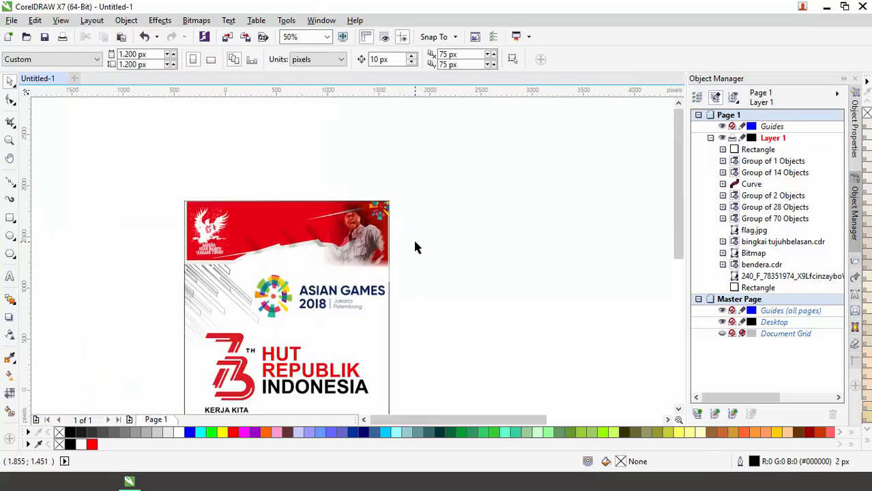
pyautogui.click(354, 268)
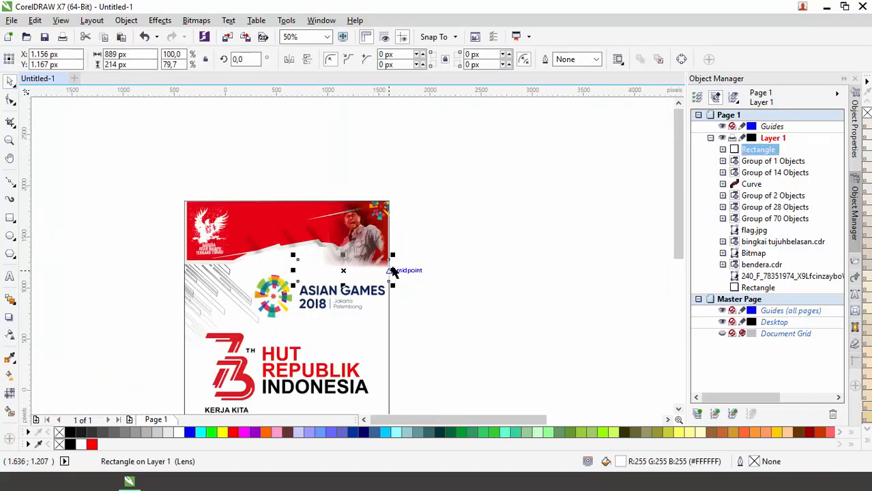
pyautogui.press('Delete')
# Move the red geometric line pattern closer to the poster and ungroup it into separate curves.
pyautogui.scroll(-1, 394, 270)
pyautogui.moveTo(589, 244); pyautogui.dragTo(434, 205)
pyautogui.scroll(1, 431, 237)
pyautogui.click(402, 59)
pyautogui.click(403, 127)
pyautogui.click(430, 157)
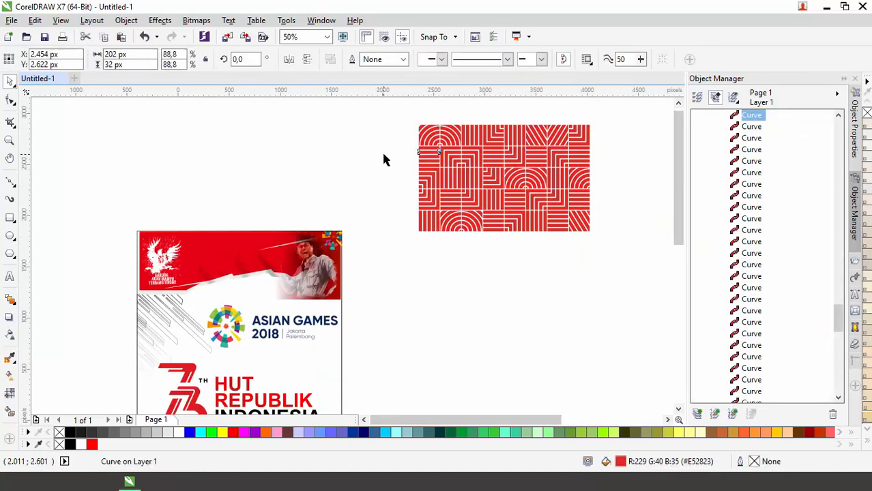
# Select the top row of tiles in the red geometric pattern and group its curves.
pyautogui.click(383, 151)
pyautogui.scroll(1, 499, 125)
pyautogui.hscroll(1, 320, 126)
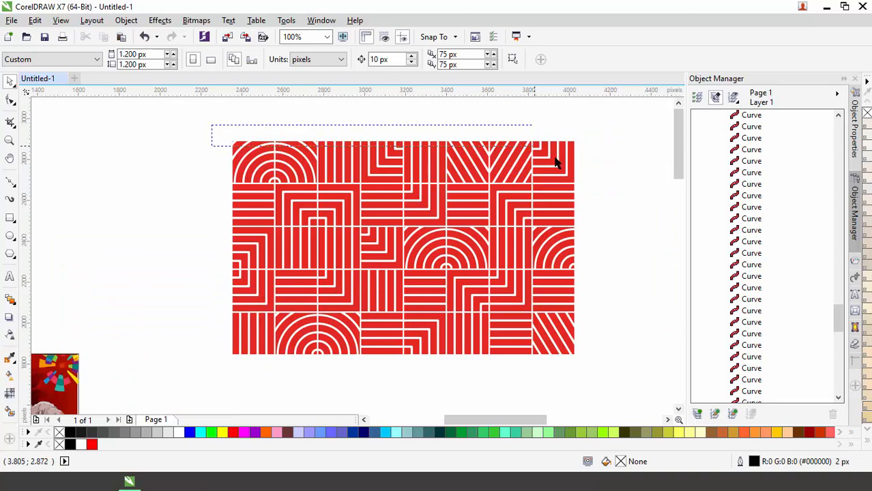
pyautogui.moveTo(604, 184); pyautogui.dragTo(604, 184)
pyautogui.scroll(-1, 539, 169)
pyautogui.click(554, 60)
pyautogui.scroll(-1, 408, 150)
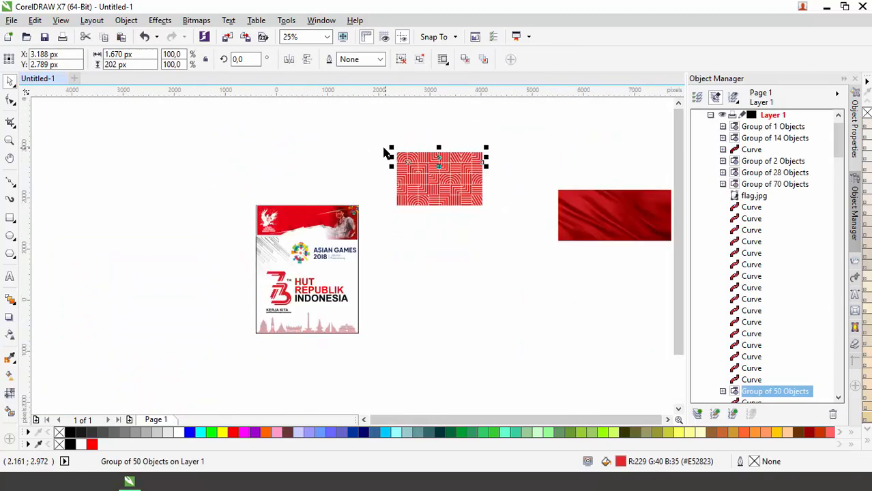
# Place the grouped pattern row directly beneath the portrait against the poster's right edge, scaled down to a narrow strip.
pyautogui.scroll(1, 355, 160)
pyautogui.moveTo(516, 162); pyautogui.dragTo(362, 334)
pyautogui.scroll(1, 362, 334)
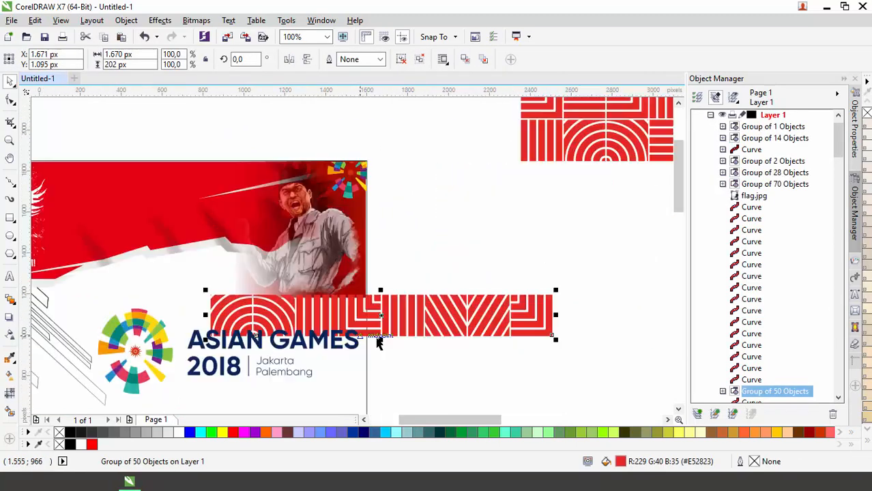
pyautogui.moveTo(556, 344); pyautogui.dragTo(435, 321)
pyautogui.scroll(1, 349, 319)
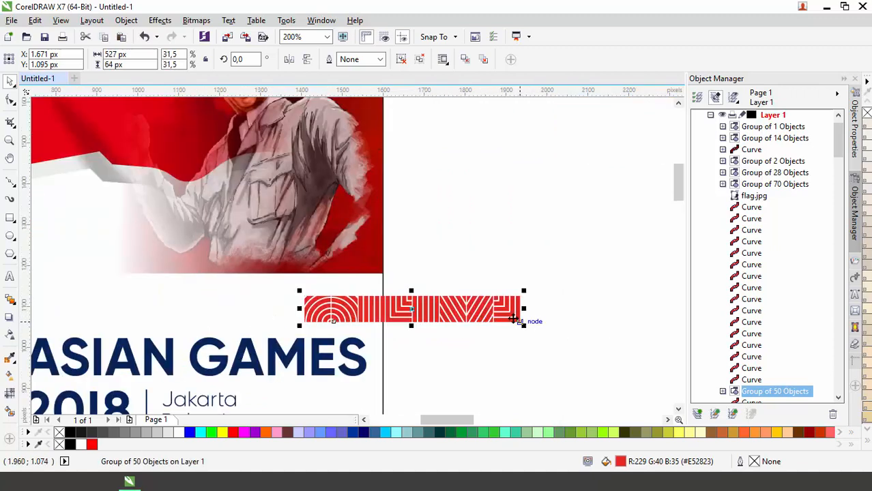
pyautogui.moveTo(516, 298); pyautogui.dragTo(384, 273)
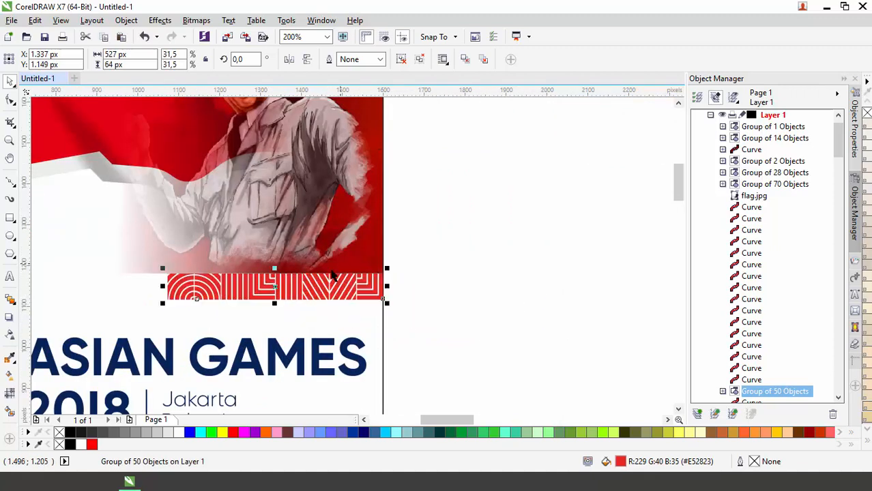
pyautogui.moveTo(114, 307); pyautogui.dragTo(88, 311)
pyautogui.scroll(-1, 97, 299)
pyautogui.click(421, 139)
# Select the next row of tiles at the top of the remaining red pattern and group its curves.
pyautogui.scroll(-1, 421, 138)
pyautogui.click(432, 168)
pyautogui.scroll(-1, 432, 171)
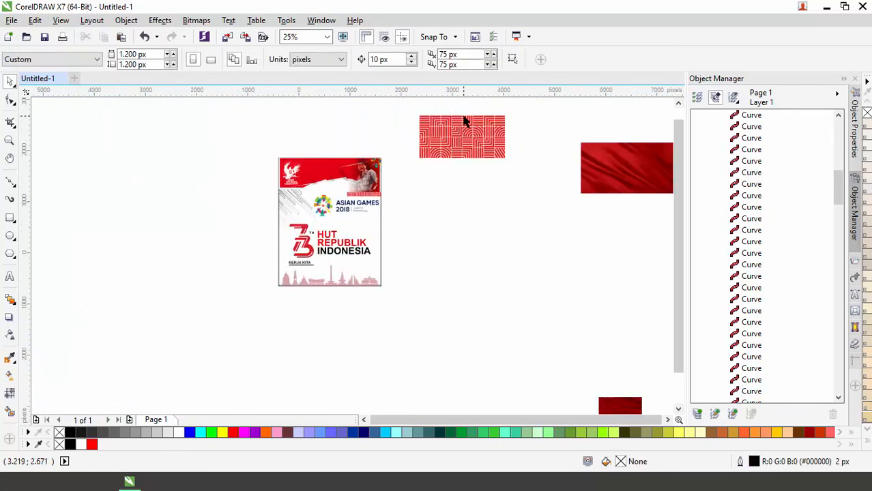
pyautogui.scroll(2, 463, 114)
pyautogui.moveTo(646, 169); pyautogui.dragTo(644, 171)
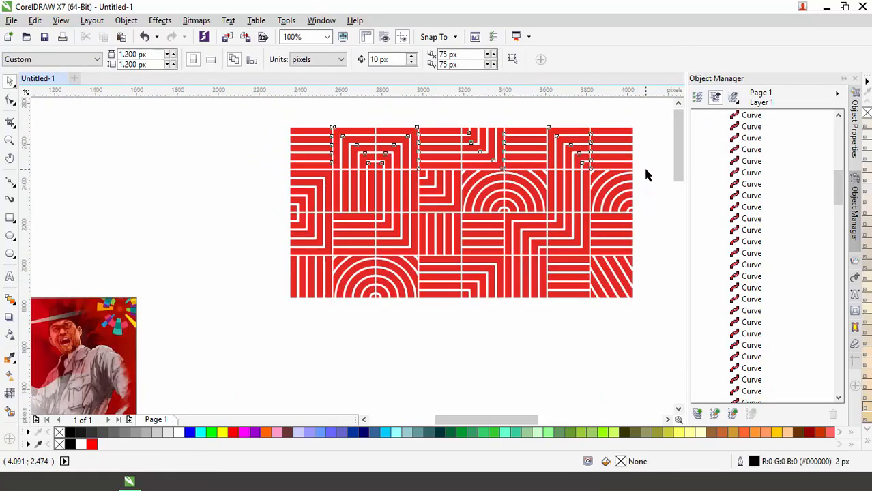
pyautogui.hotkey('ctrl', 'g')
# Move the second pattern row over the first strip beneath the portrait and scale it to about 666 × 81 px.
pyautogui.scroll(-2, 451, 177)
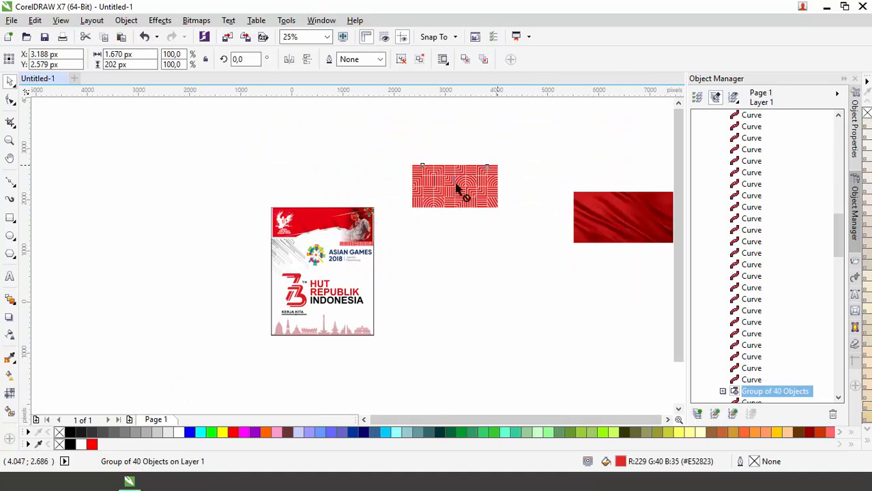
pyautogui.moveTo(456, 188); pyautogui.dragTo(374, 241)
pyautogui.scroll(2, 369, 242)
pyautogui.scroll(-1, 116, 277)
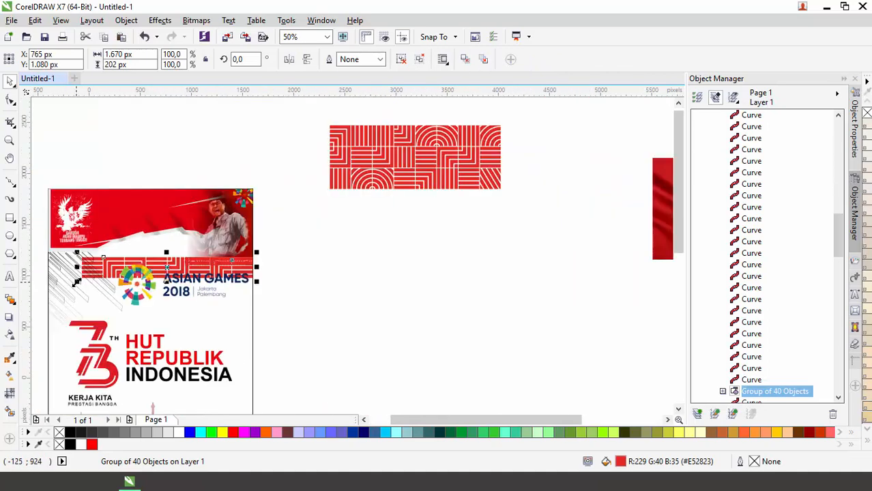
pyautogui.moveTo(77, 281); pyautogui.dragTo(183, 265)
pyautogui.scroll(3, 184, 265)
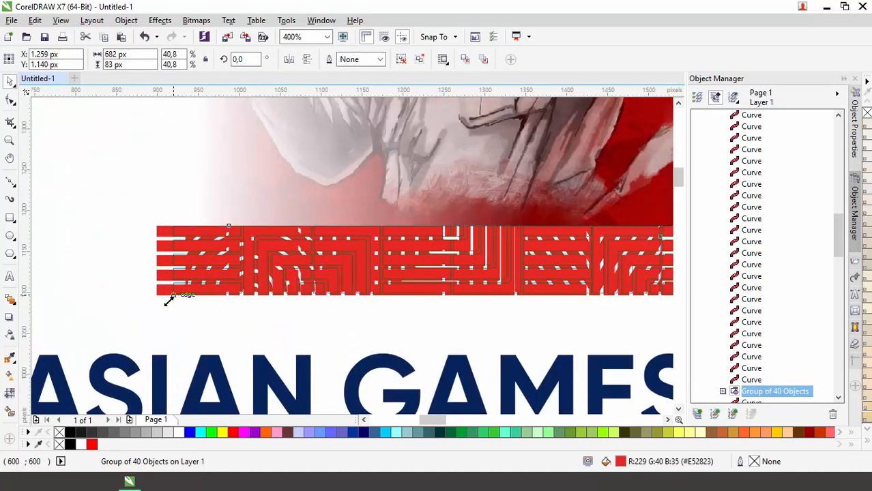
pyautogui.scroll(-2, 177, 300)
pyautogui.scroll(2, 489, 255)
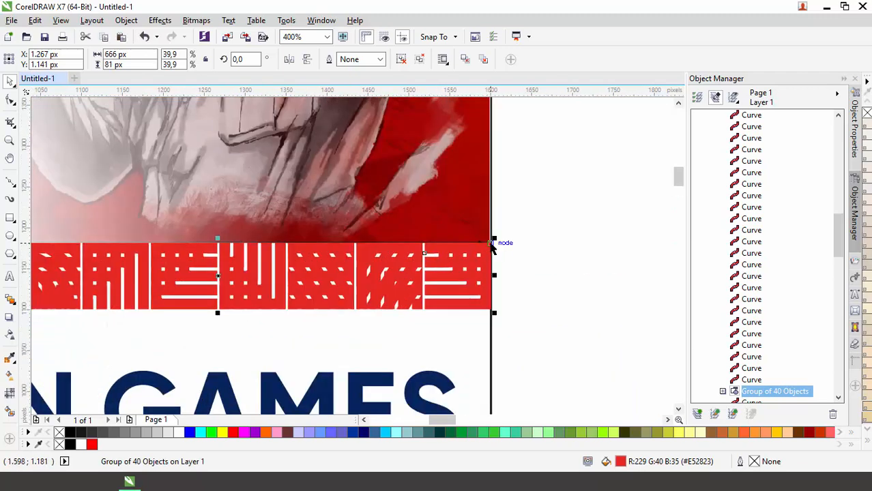
# Move the second pattern strip just below the first one, leaving a narrow gap between them.
pyautogui.moveTo(494, 255); pyautogui.dragTo(488, 321)
pyautogui.scroll(-1, 489, 290)
pyautogui.scroll(2, 217, 305)
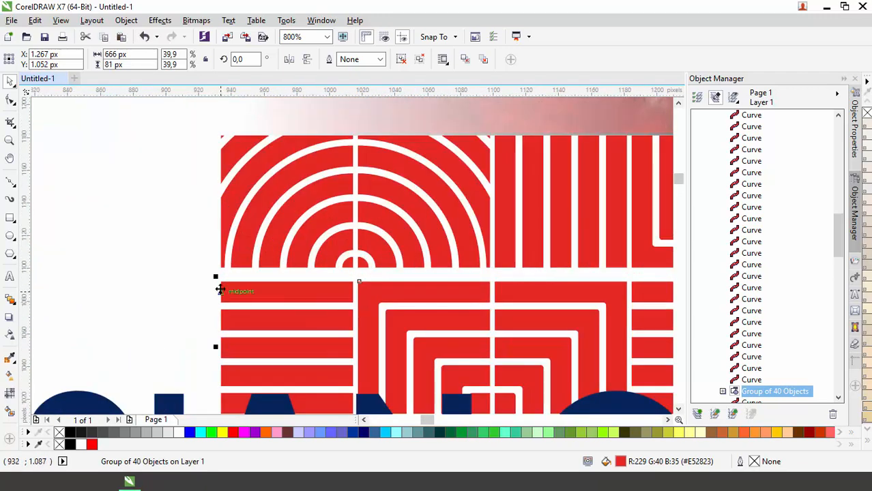
pyautogui.moveTo(220, 290)
pyautogui.mouseDown()
pyautogui.moveTo(216, 272)
pyautogui.moveTo(219, 292)
pyautogui.moveTo(224, 286)
pyautogui.mouseUp()
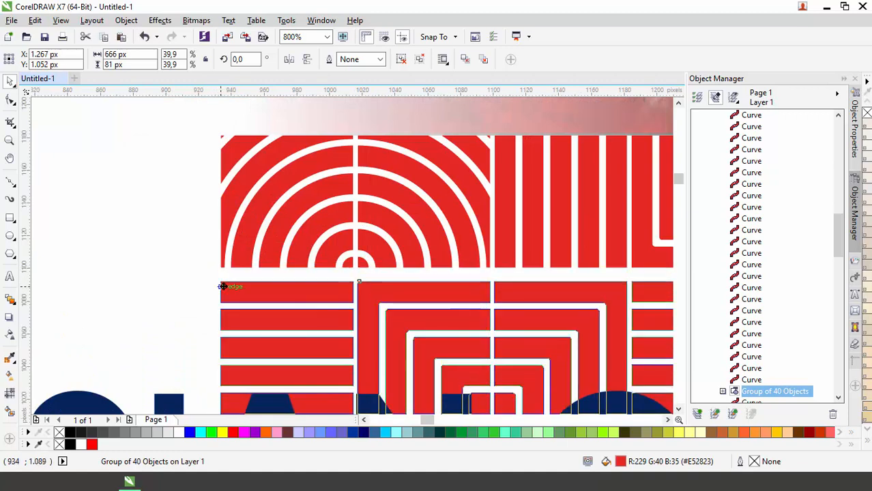
pyautogui.scroll(2, 224, 280)
pyautogui.moveTo(252, 327); pyautogui.dragTo(253, 282)
pyautogui.scroll(-1, 253, 282)
pyautogui.scroll(-4, 232, 236)
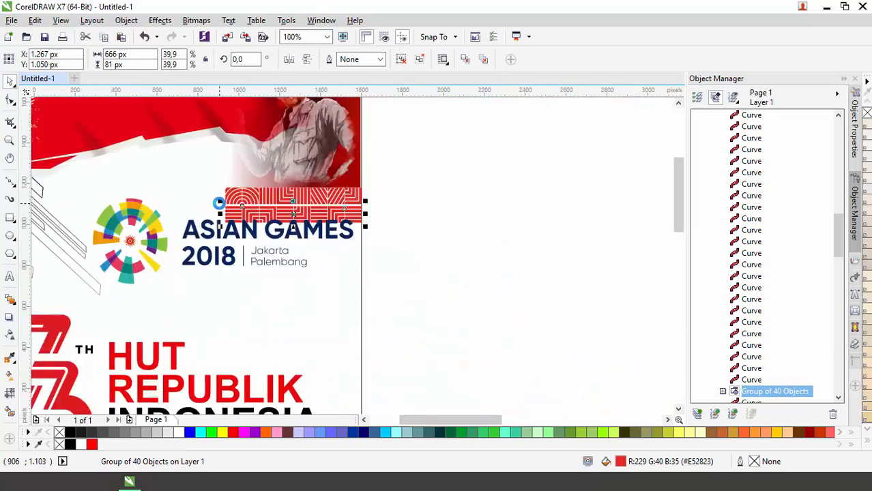
pyautogui.press('Escape')
# Stretch the second pattern strip leftward so it extends past the first strip's left end.
pyautogui.scroll(-1, 319, 243)
pyautogui.click(278, 229)
pyautogui.scroll(2, 278, 229)
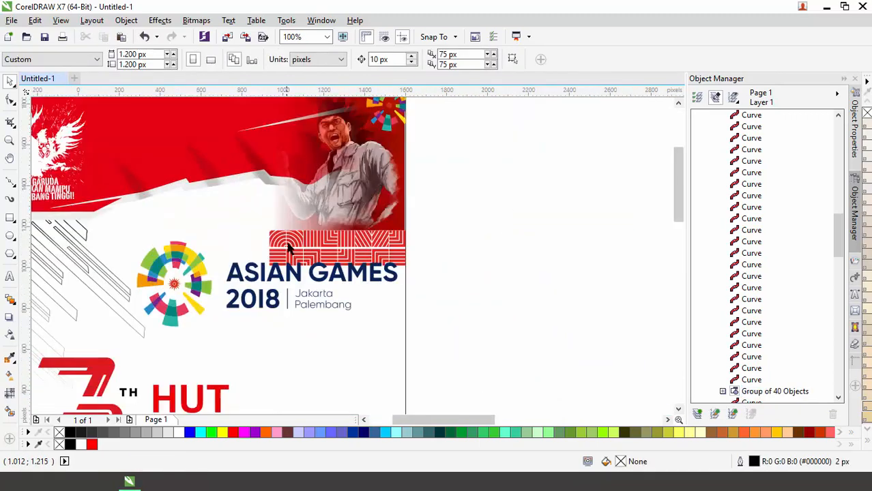
pyautogui.moveTo(258, 282); pyautogui.dragTo(223, 283)
pyautogui.hotkey('ctrl', 'z')
pyautogui.moveTo(258, 258); pyautogui.dragTo(226, 260)
pyautogui.scroll(-1, 220, 227)
pyautogui.click(431, 219)
pyautogui.scroll(-1, 431, 220)
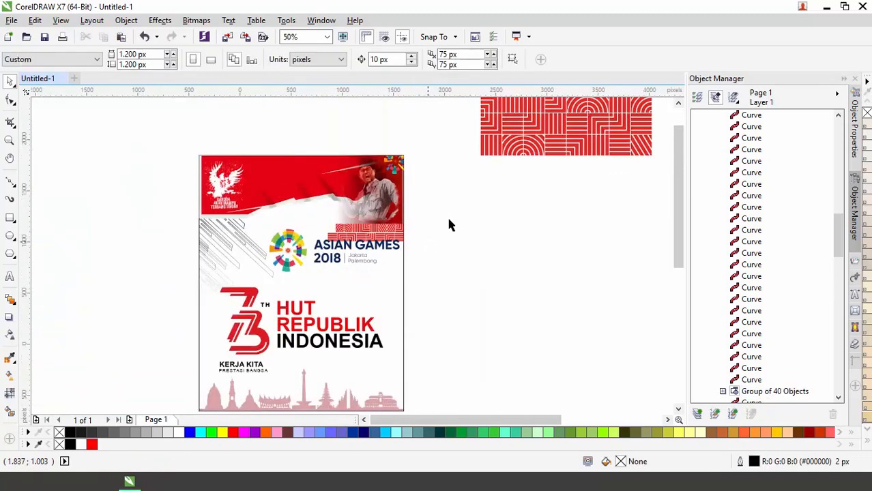
# Select the uppermost remaining row of the red pattern and group its curves as the third strip.
pyautogui.click(522, 131)
pyautogui.click(496, 192)
pyautogui.scroll(-1, 497, 192)
pyautogui.scroll(2, 563, 133)
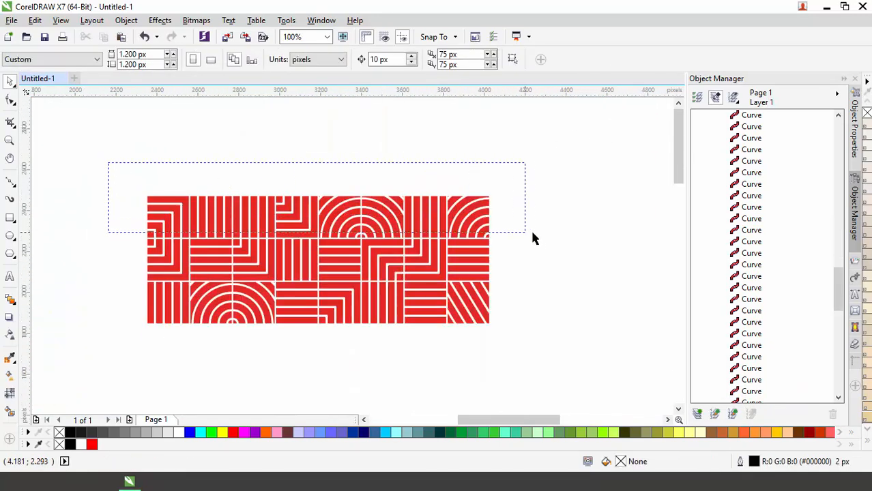
pyautogui.moveTo(540, 239); pyautogui.dragTo(540, 239)
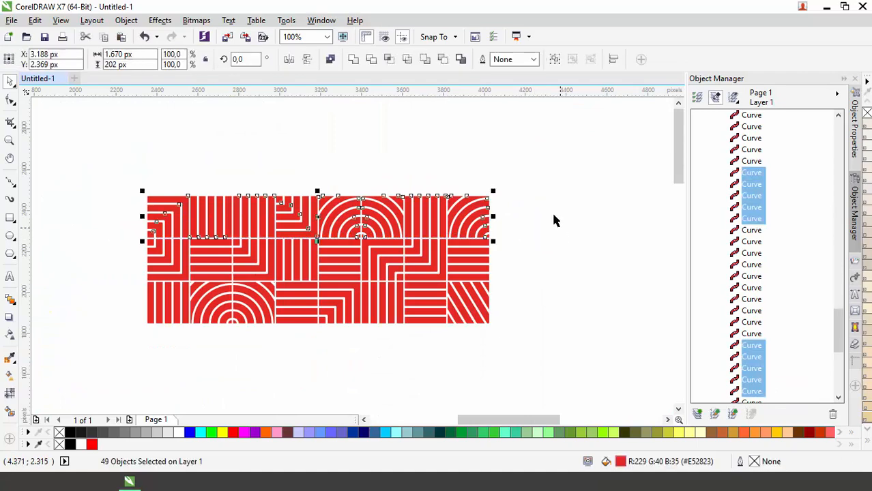
pyautogui.click(554, 60)
# Move the third pattern row over the first strip beneath the portrait and scale it to about 666 × 81 px.
pyautogui.scroll(-1, 398, 193)
pyautogui.moveTo(445, 191); pyautogui.dragTo(238, 330)
pyautogui.scroll(2, 204, 343)
pyautogui.moveTo(337, 298); pyautogui.dragTo(179, 263)
pyautogui.scroll(-3, 56, 254)
pyautogui.moveTo(54, 253); pyautogui.dragTo(83, 250)
pyautogui.scroll(4, 84, 251)
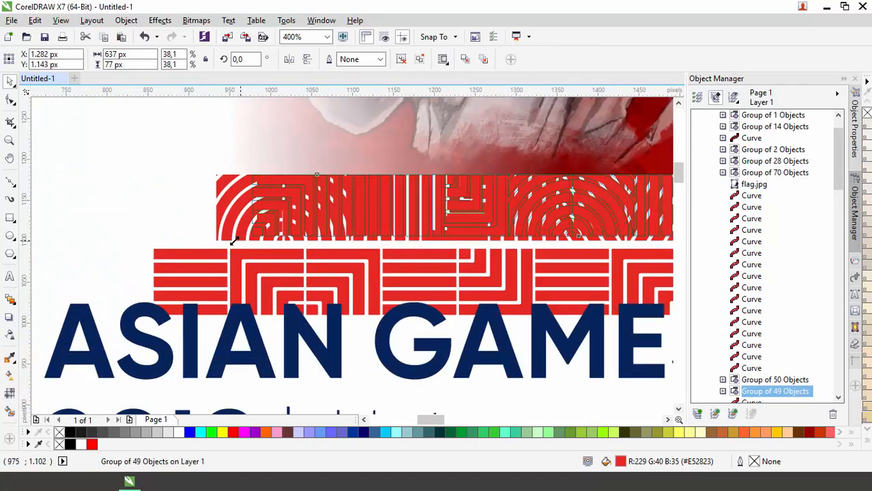
pyautogui.moveTo(232, 241); pyautogui.dragTo(206, 247)
pyautogui.scroll(-1, 206, 247)
pyautogui.scroll(1, 410, 232)
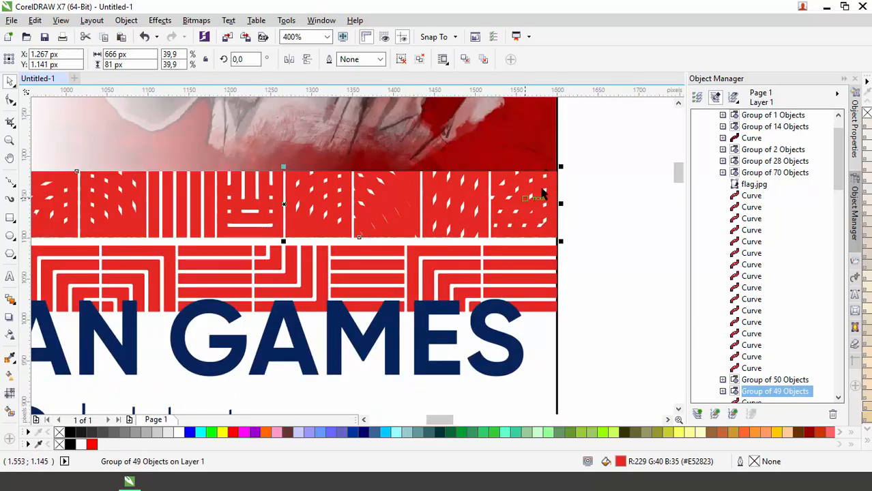
# Stretch the third pattern strip leftward to about 823 px wide and place it just below the second strip.
pyautogui.moveTo(558, 176); pyautogui.dragTo(490, 238)
pyautogui.scroll(2, 571, 251)
pyautogui.scroll(-3, 477, 194)
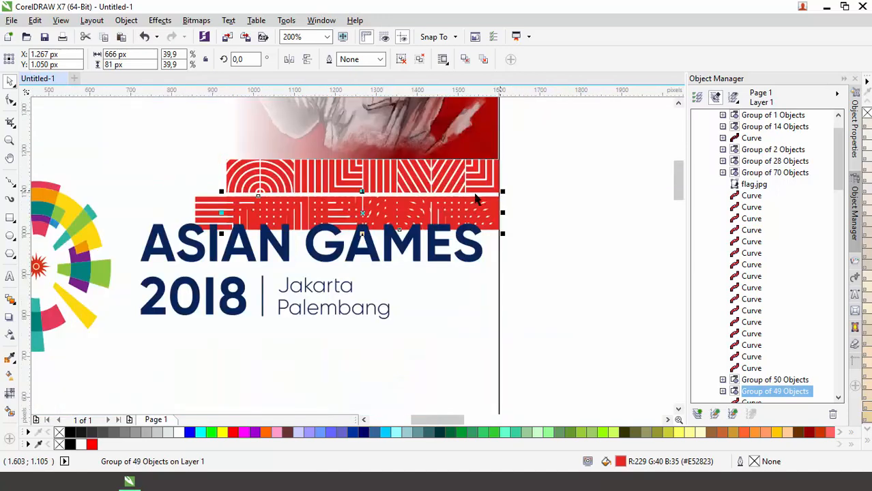
pyautogui.scroll(1, 232, 222)
pyautogui.moveTo(211, 214); pyautogui.dragTo(81, 213)
pyautogui.scroll(-1, 346, 198)
pyautogui.scroll(2, 434, 195)
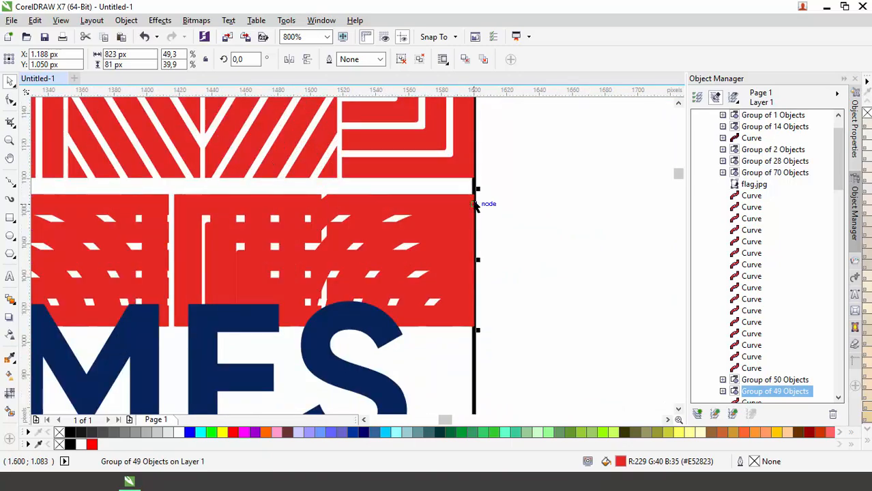
pyautogui.moveTo(475, 203); pyautogui.dragTo(475, 349)
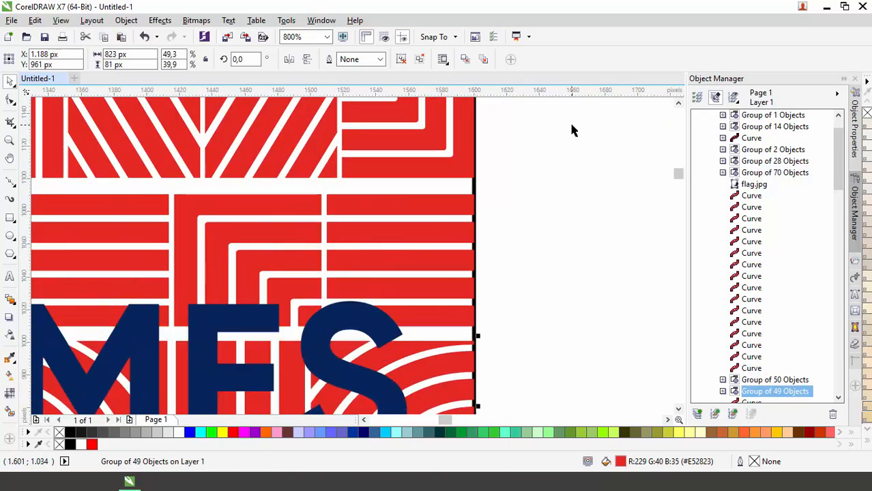
pyautogui.scroll(-3, 577, 194)
# Move the Asian Games 2018 logo down until it clears the three red pattern strips.
pyautogui.click(565, 216)
pyautogui.click(403, 214)
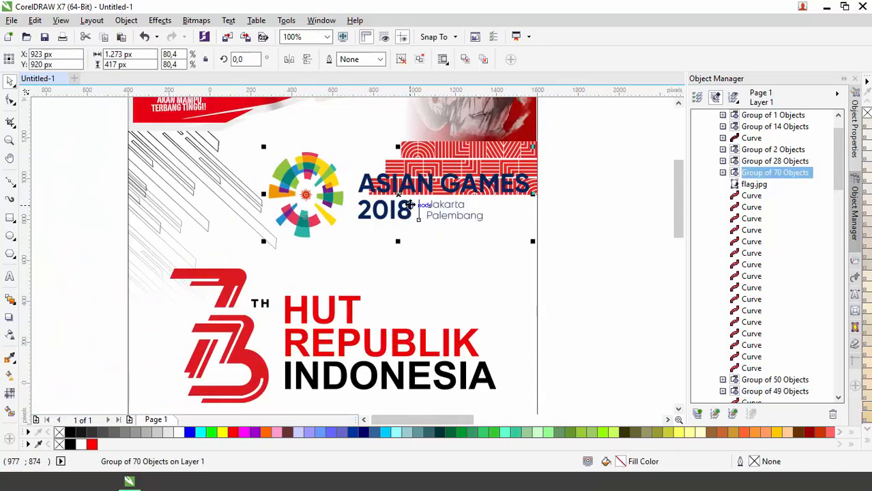
pyautogui.moveTo(404, 213); pyautogui.dragTo(403, 241)
pyautogui.click(592, 198)
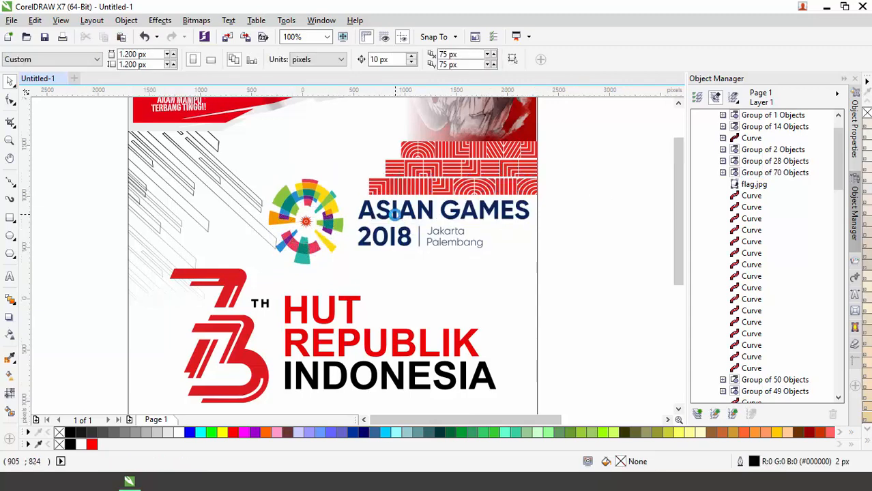
# Delete the leftover pattern rows and flag images lying outside the poster.
pyautogui.scroll(-5, 465, 139)
pyautogui.moveTo(461, 112); pyautogui.dragTo(622, 356)
pyautogui.press('Delete')
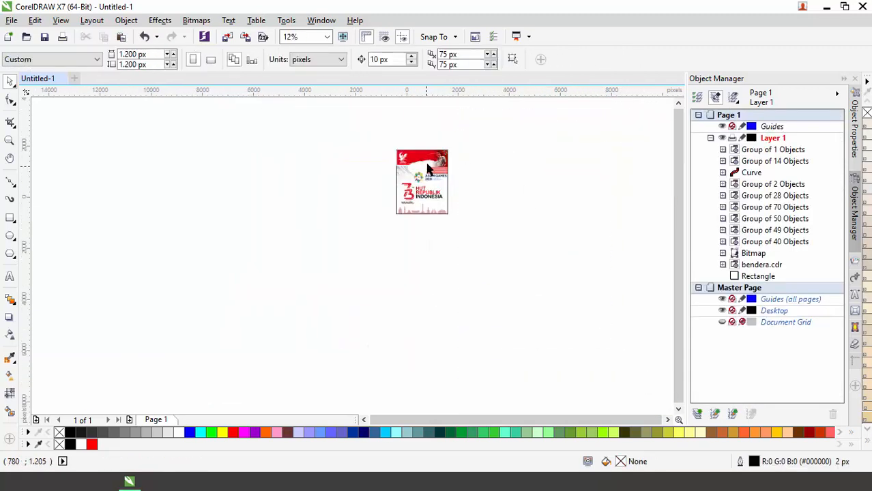
# Crop the whole artwork to the poster's 2000 × 2500 px frame and deselect everything.
pyautogui.click(8, 127)
pyautogui.scroll(2, 449, 147)
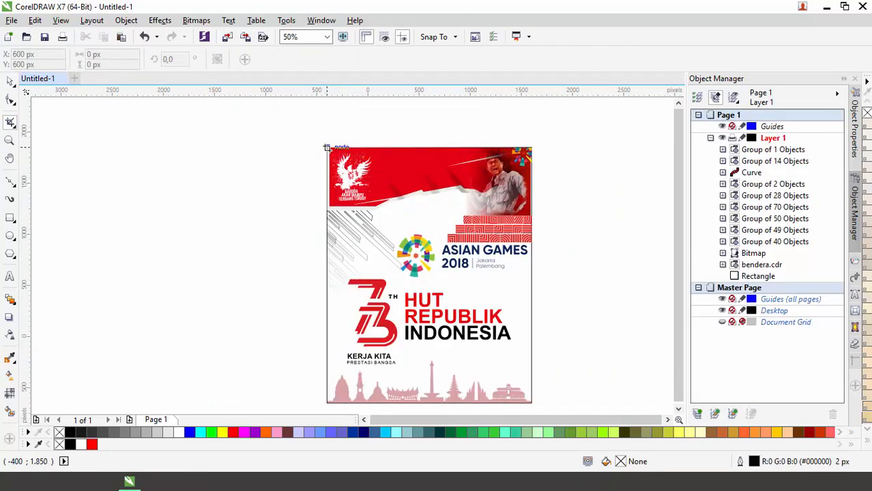
pyautogui.moveTo(326, 147); pyautogui.dragTo(532, 403)
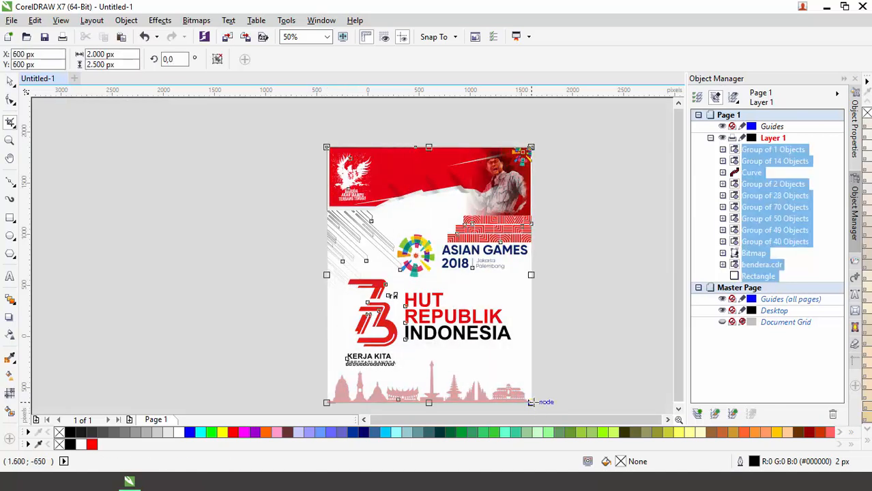
pyautogui.press('Return')
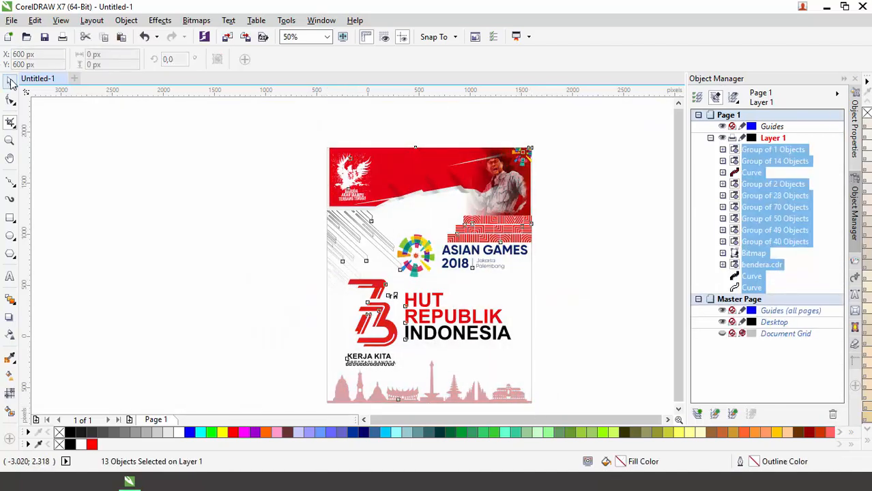
pyautogui.press('Escape')
# Fit the poster in the view and show it in a full-screen preview.
pyautogui.click(305, 36)
pyautogui.click(314, 51)
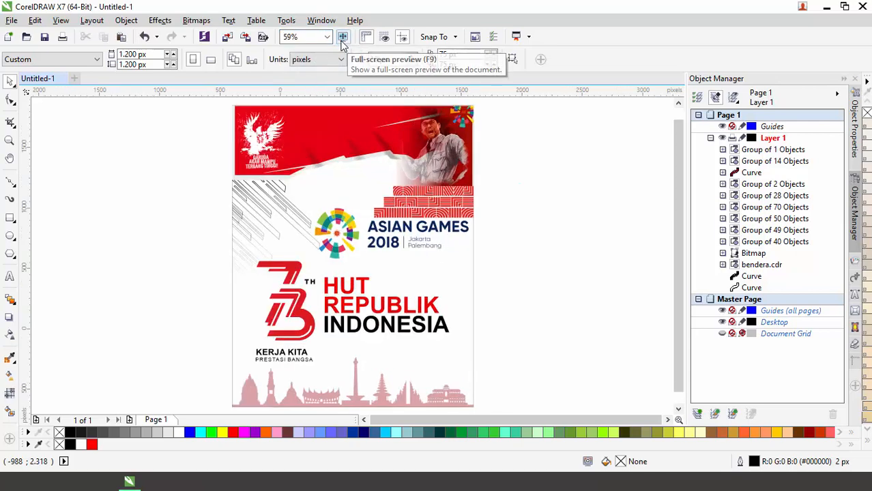
pyautogui.click(342, 38)
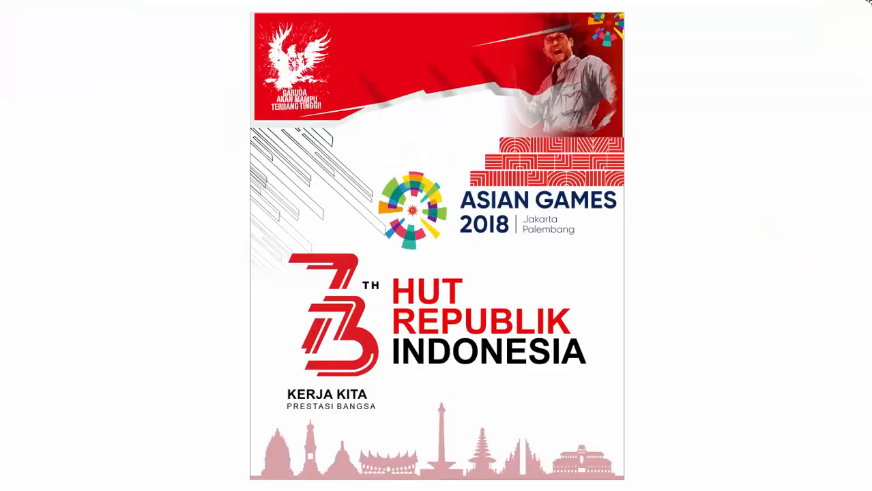